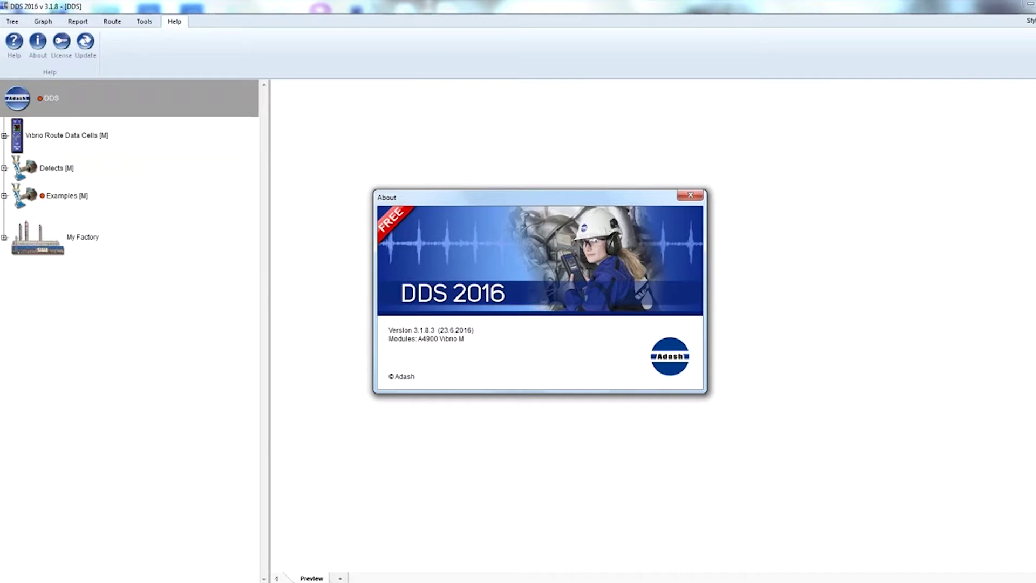
Close the About window and expand Defects [M] to list Unbalance, Misalignment, Looseness and Bearing
click(690, 195)
click(20, 25)
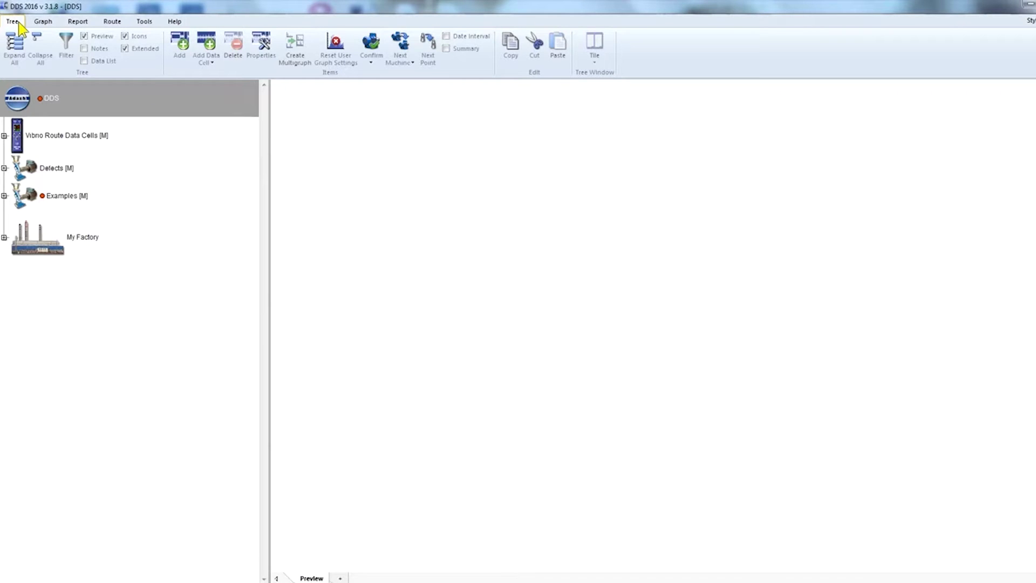
click(52, 23)
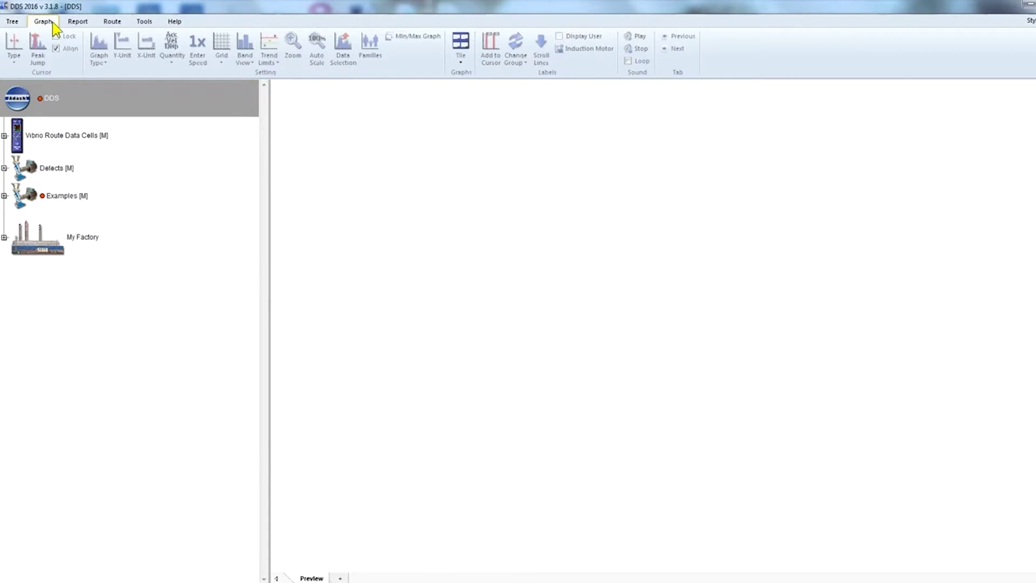
click(4, 169)
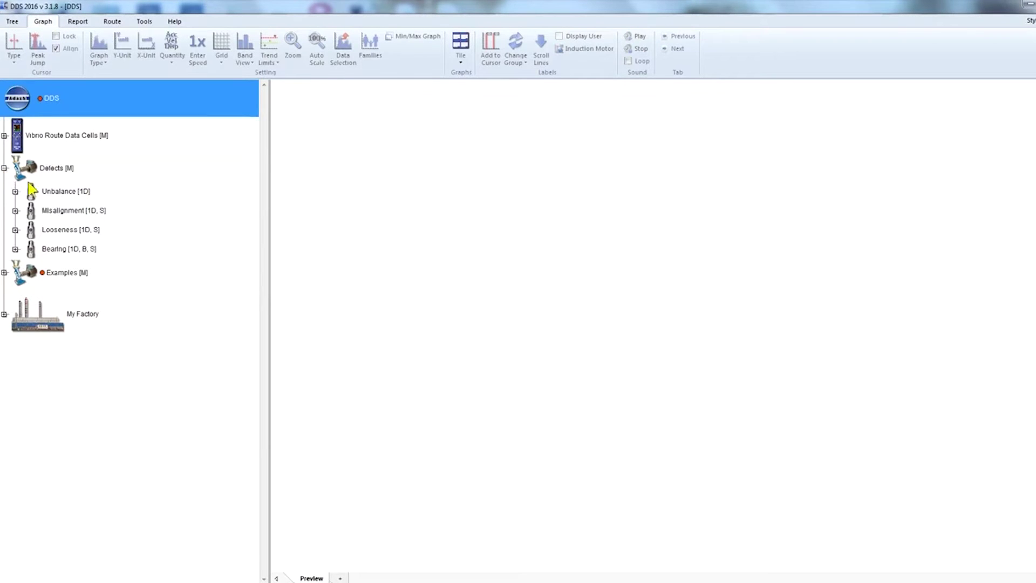
Expand Unbalance and view its Vel_RMS, Vel_Peak, Vel_Time and Vel_FFT graphs in turn
click(65, 193)
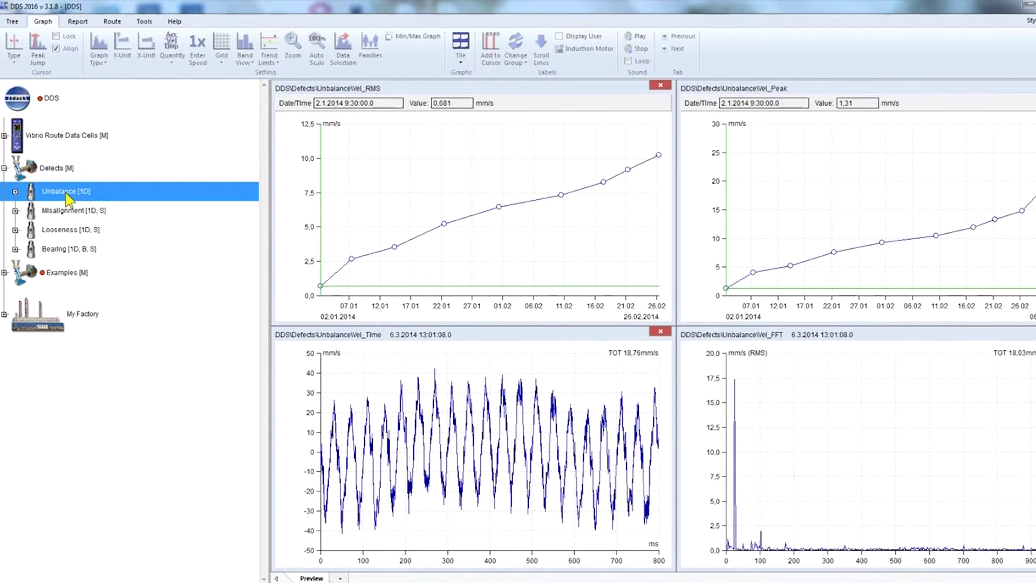
click(15, 191)
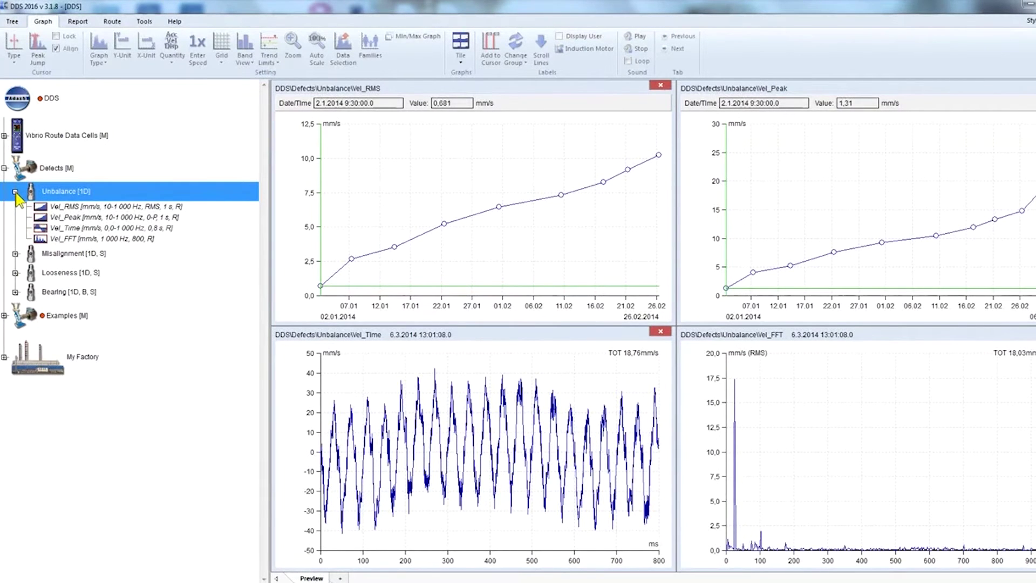
click(115, 206)
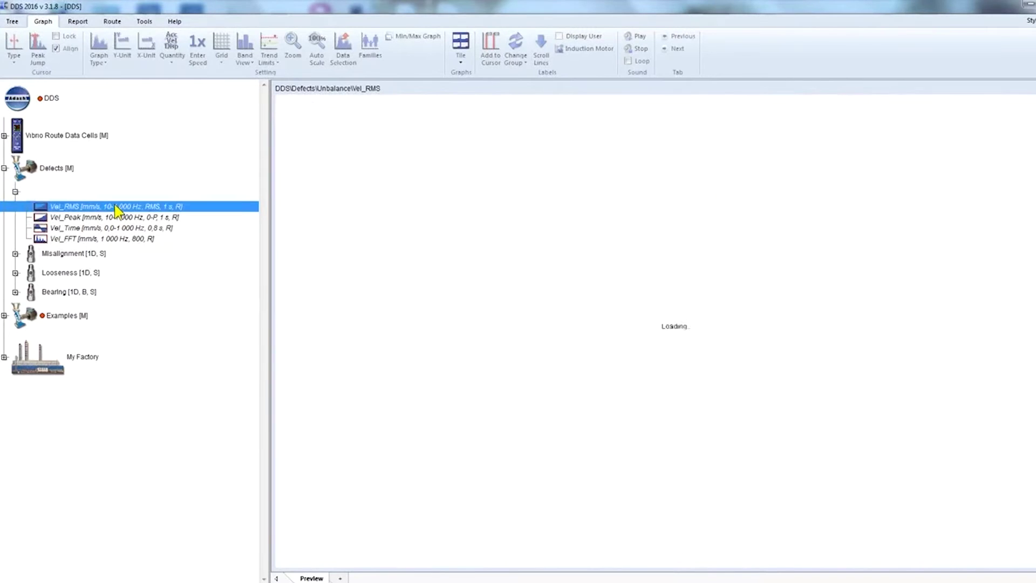
click(117, 218)
click(120, 227)
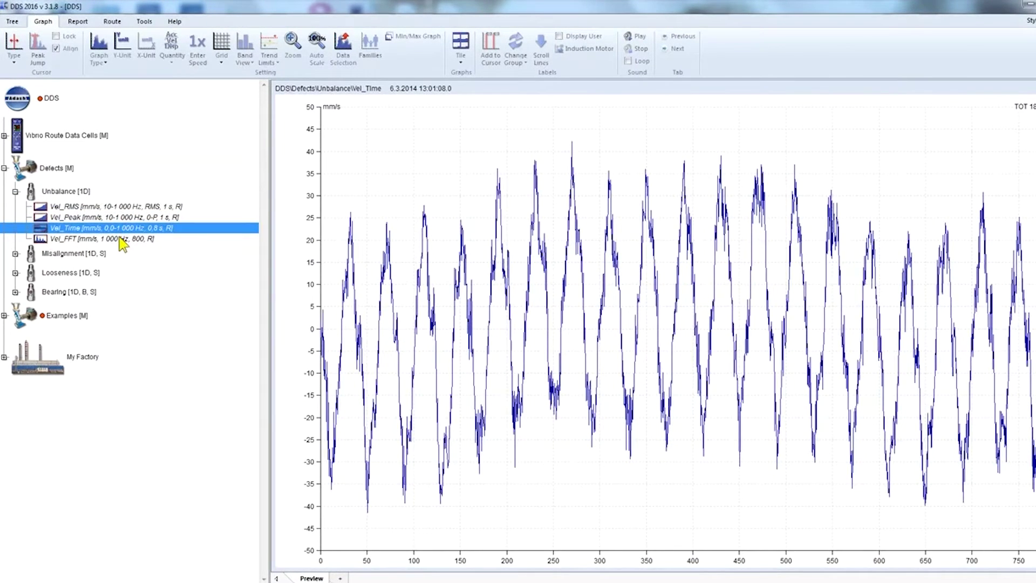
click(120, 238)
Show Misalignment Vel_FFT and Vel_RMS alongside Unbalance Vel_RMS and Vel_FFT as four graphs
click(16, 254)
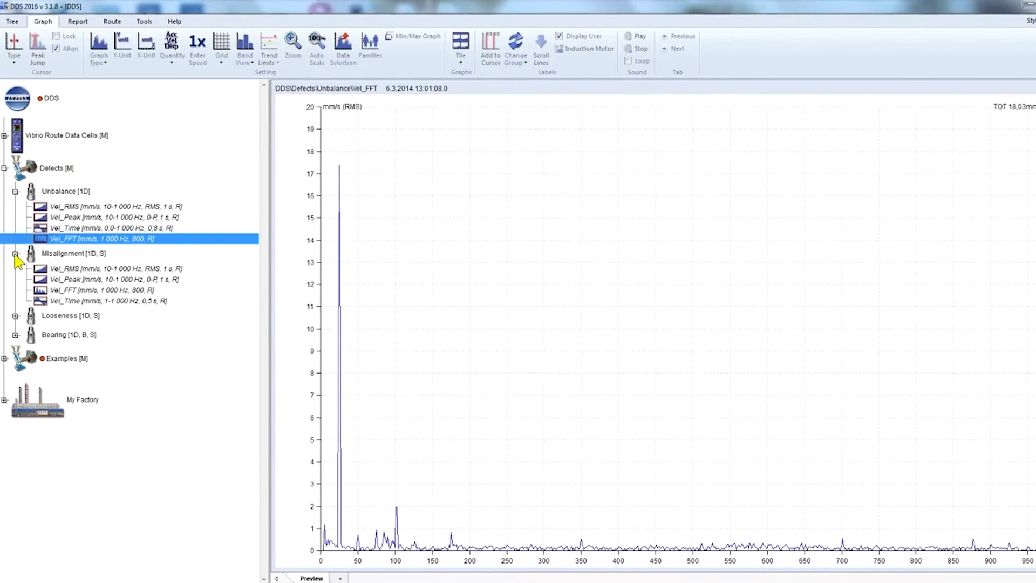
ctrl+click(91, 292)
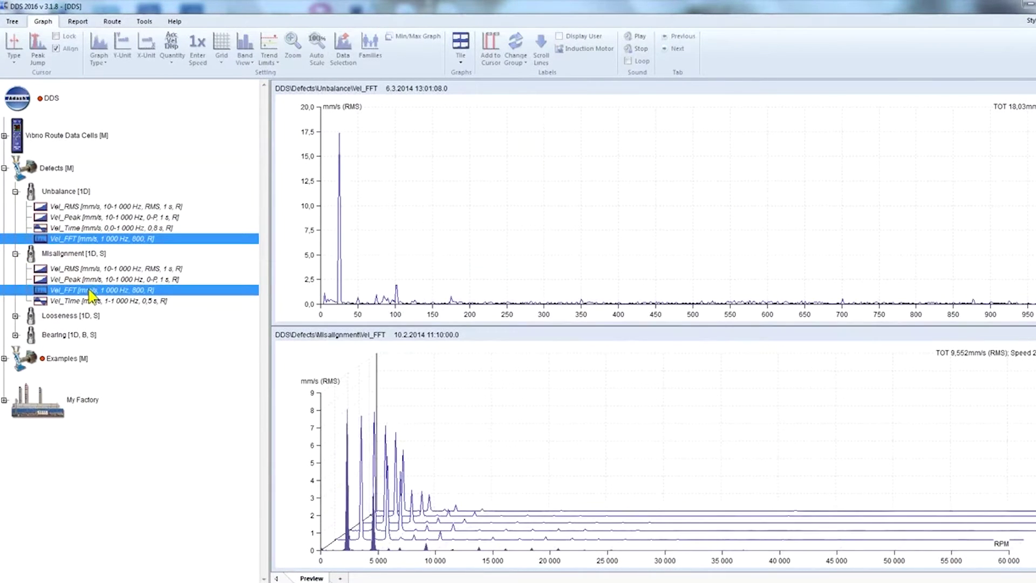
ctrl+click(91, 268)
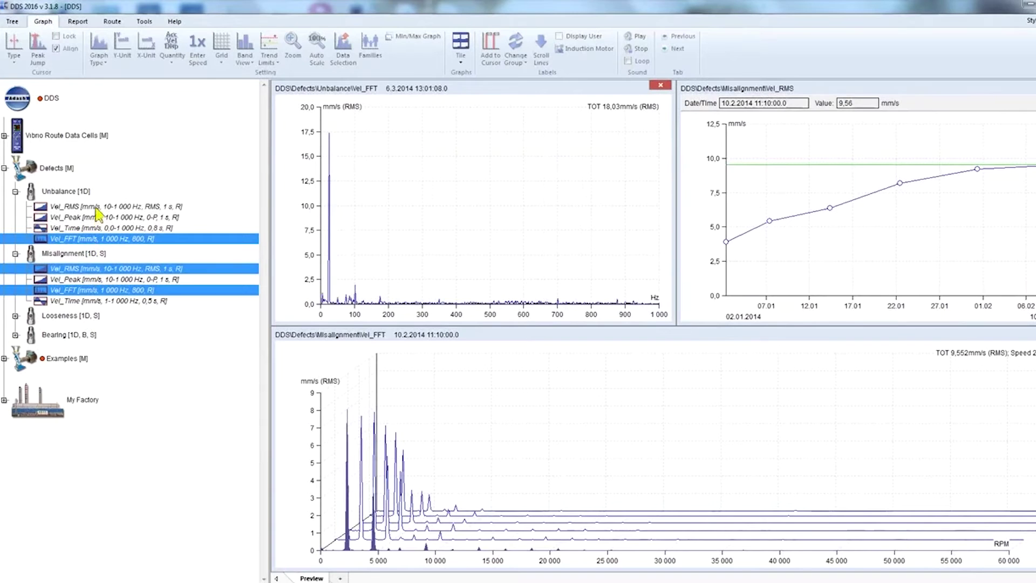
ctrl+click(96, 207)
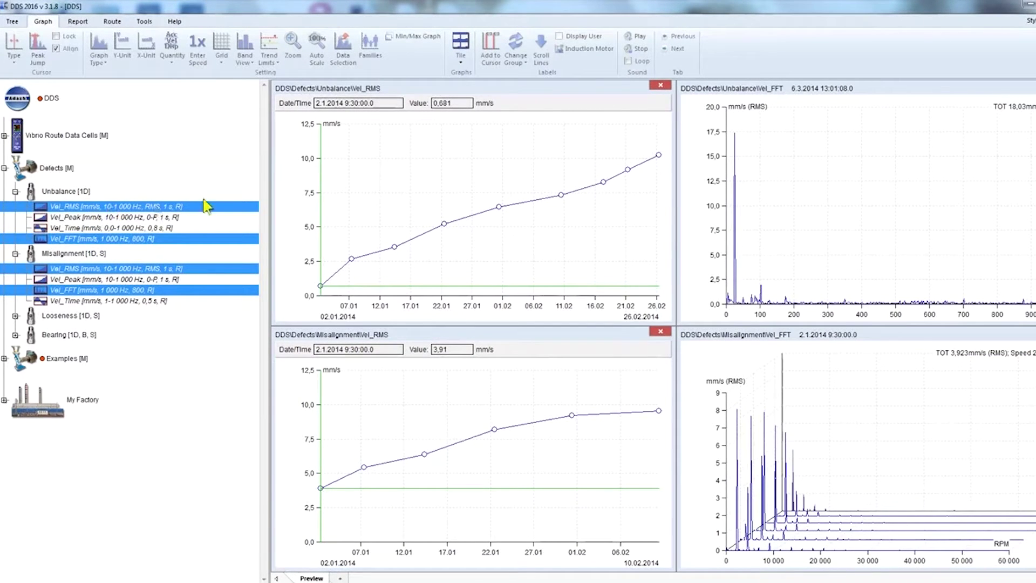
click(467, 61)
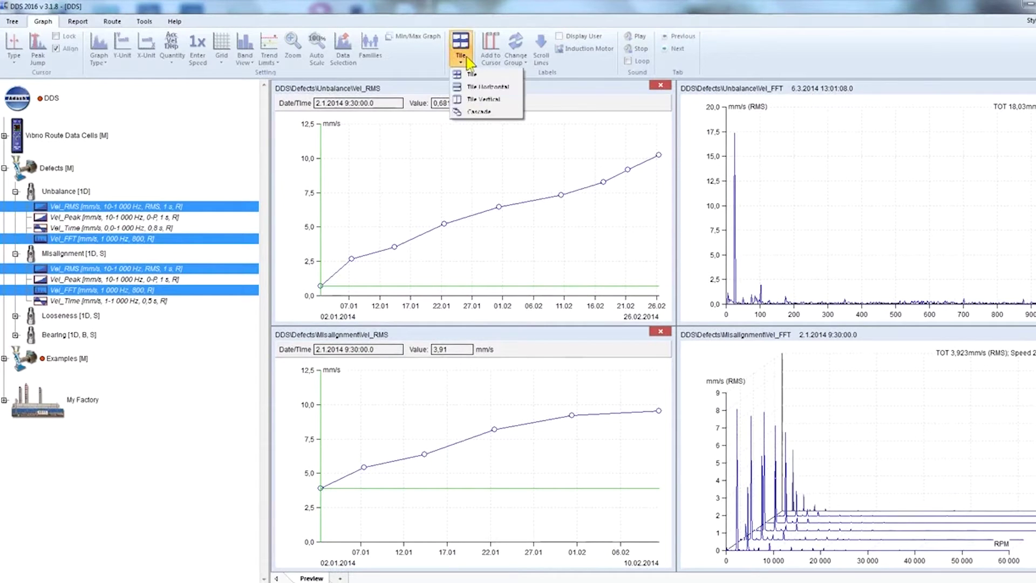
Try Tile Horizontal, Tile Vertical and Cascade layouts, then display only the Unbalance Vel_RMS trend
click(511, 86)
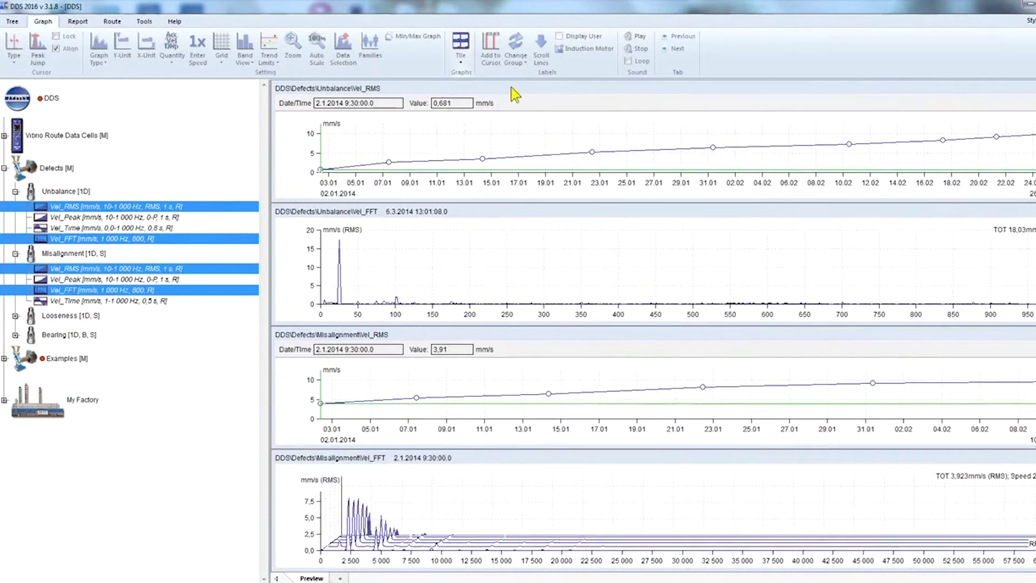
click(467, 54)
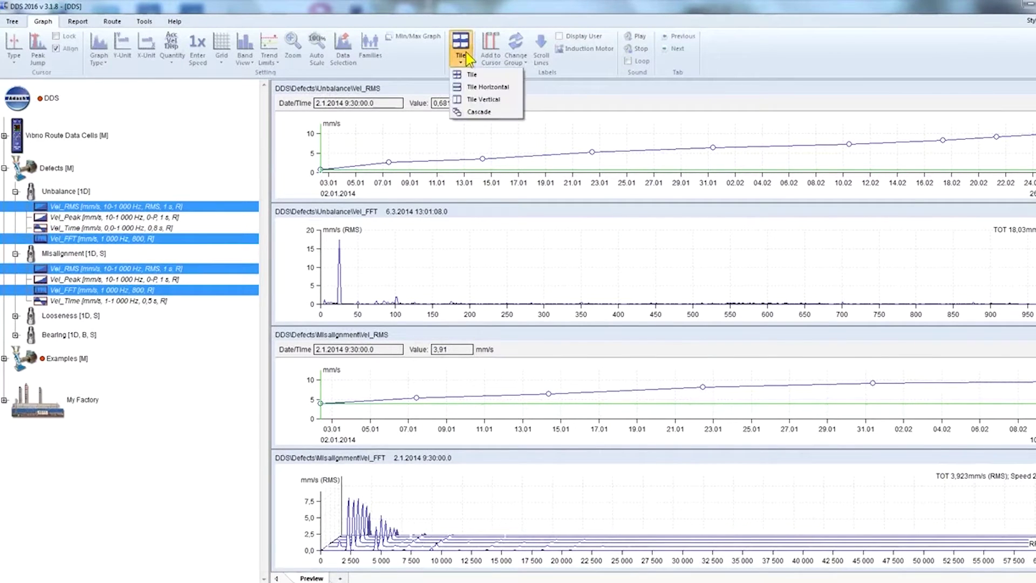
click(507, 103)
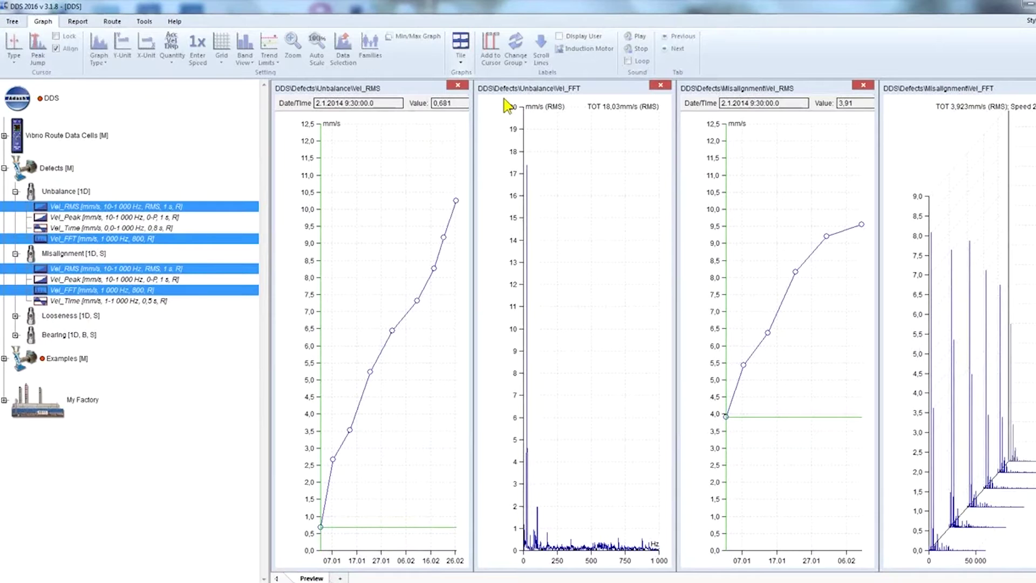
click(467, 58)
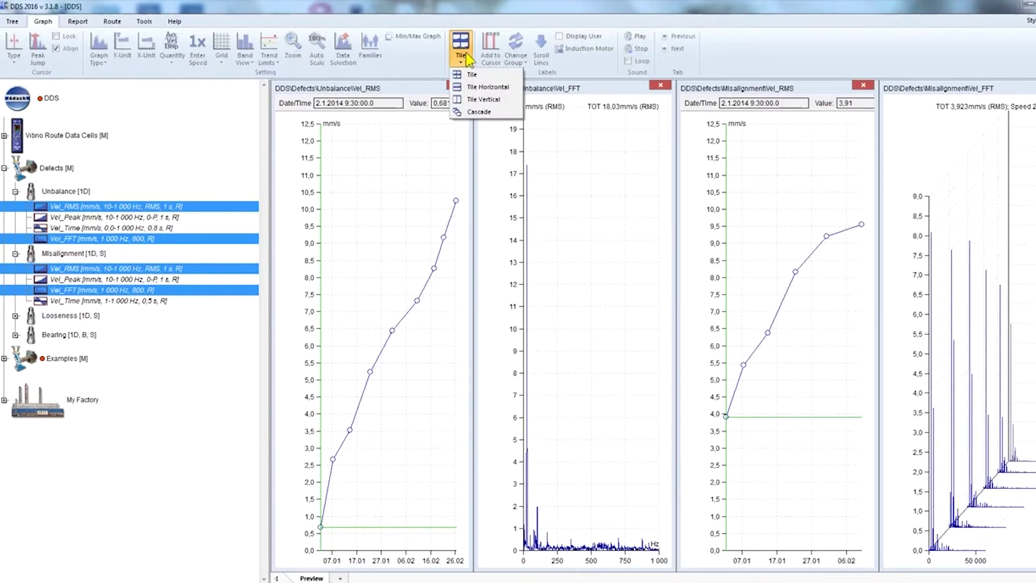
click(479, 113)
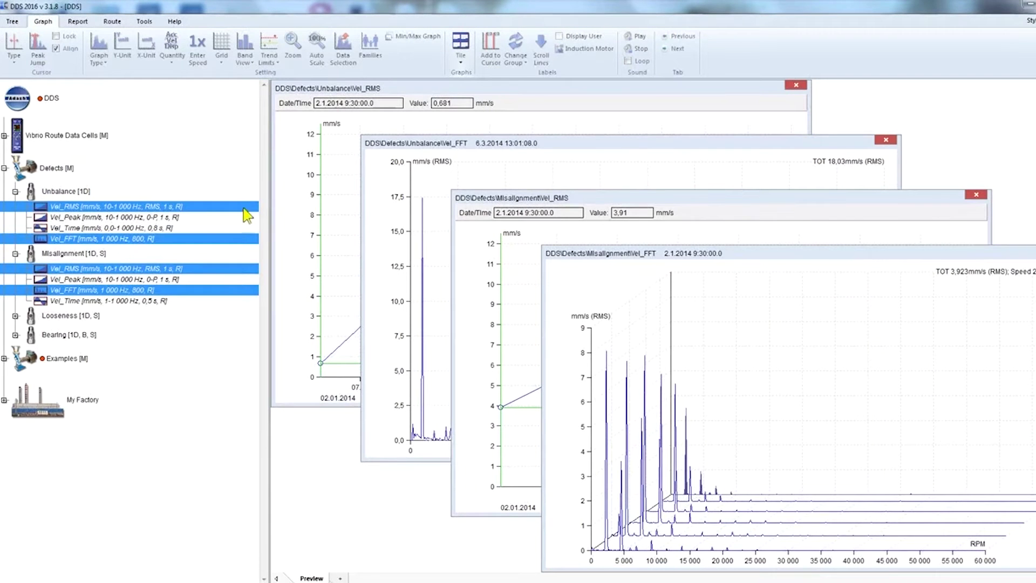
click(162, 208)
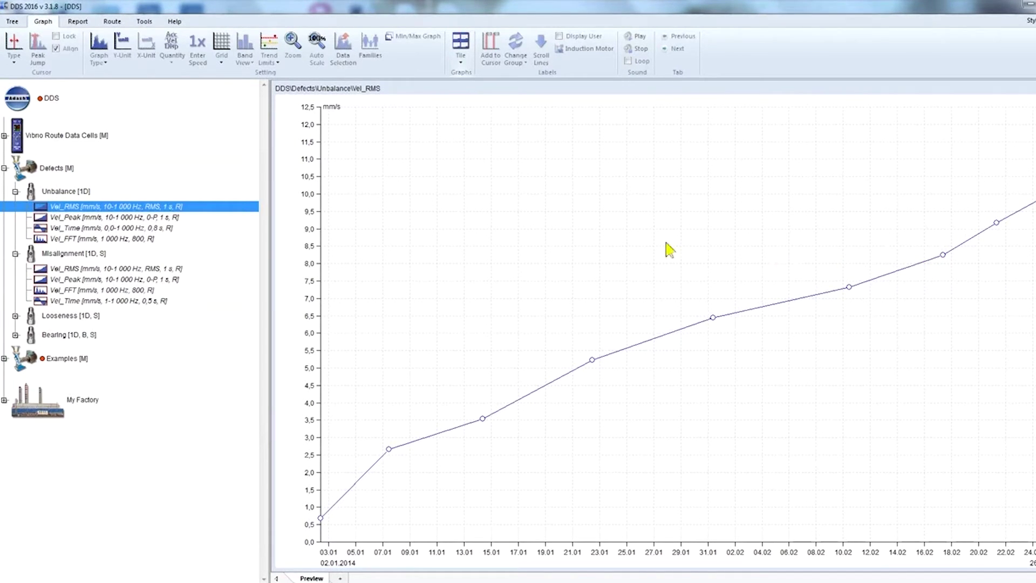
Add a single cursor to the Vel_RMS trend and step it back to the 14.1.2014 reading (3.53 mm/s)
click(22, 60)
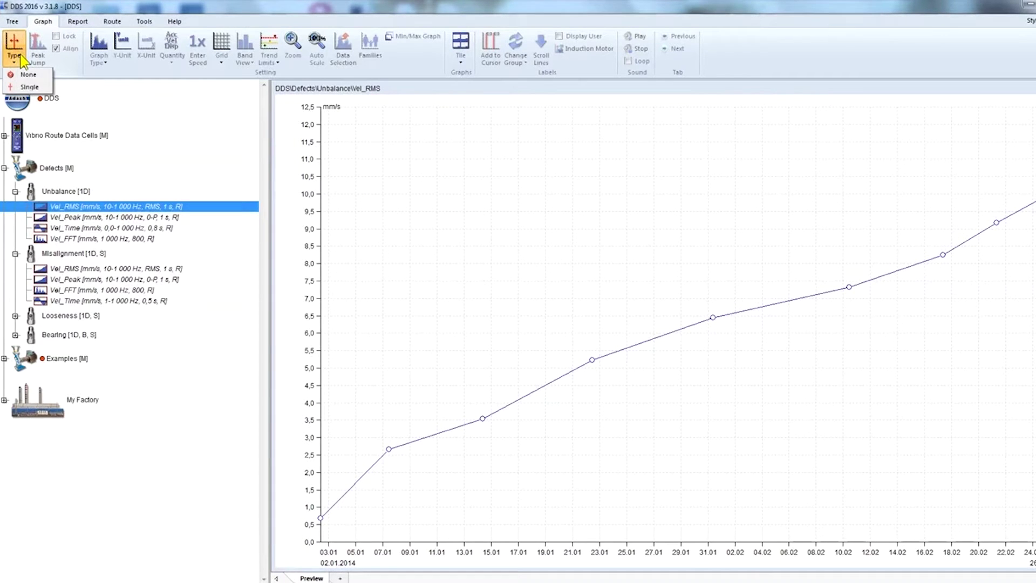
click(29, 87)
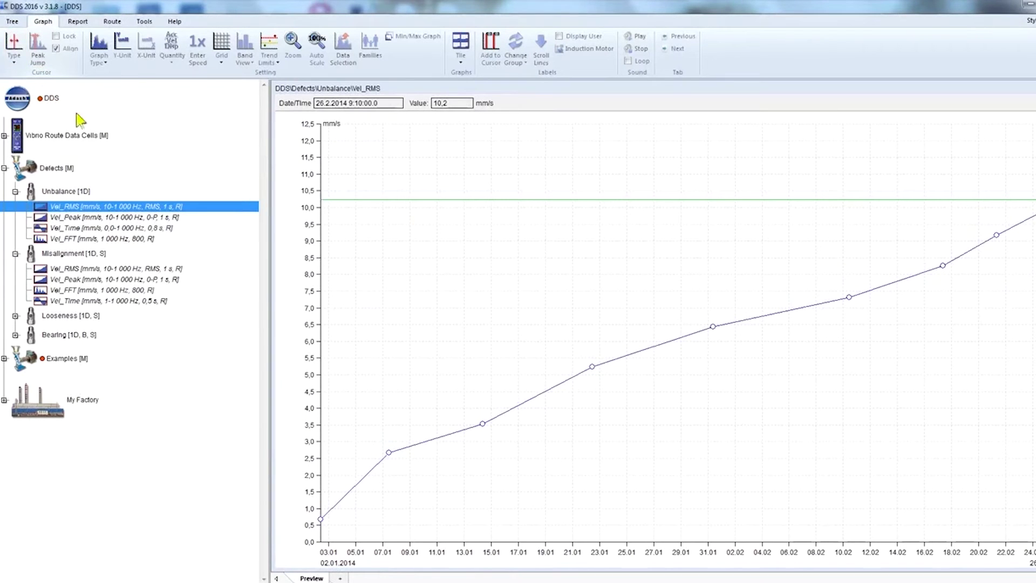
click(996, 236)
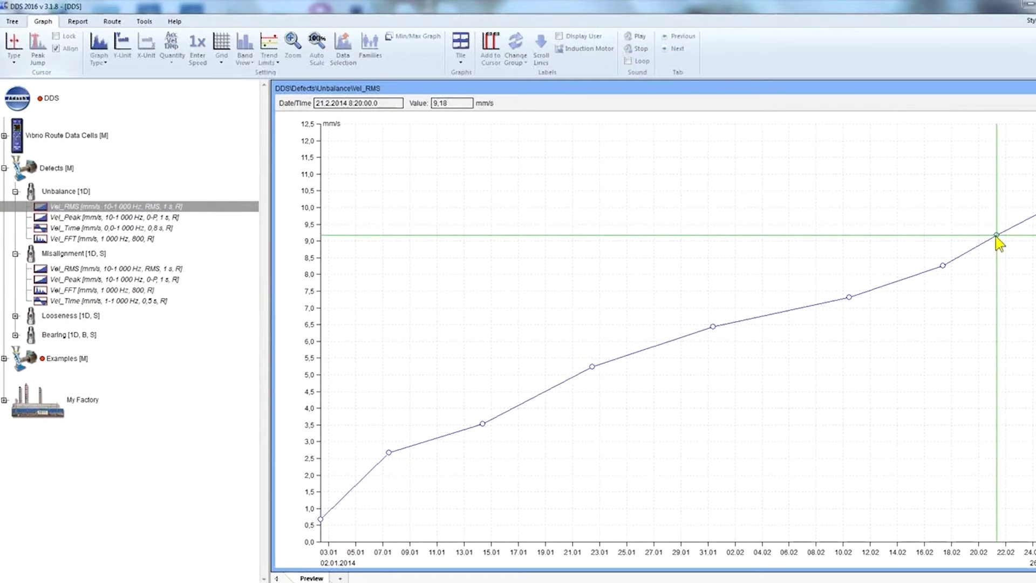
key(Left)
key(Left)
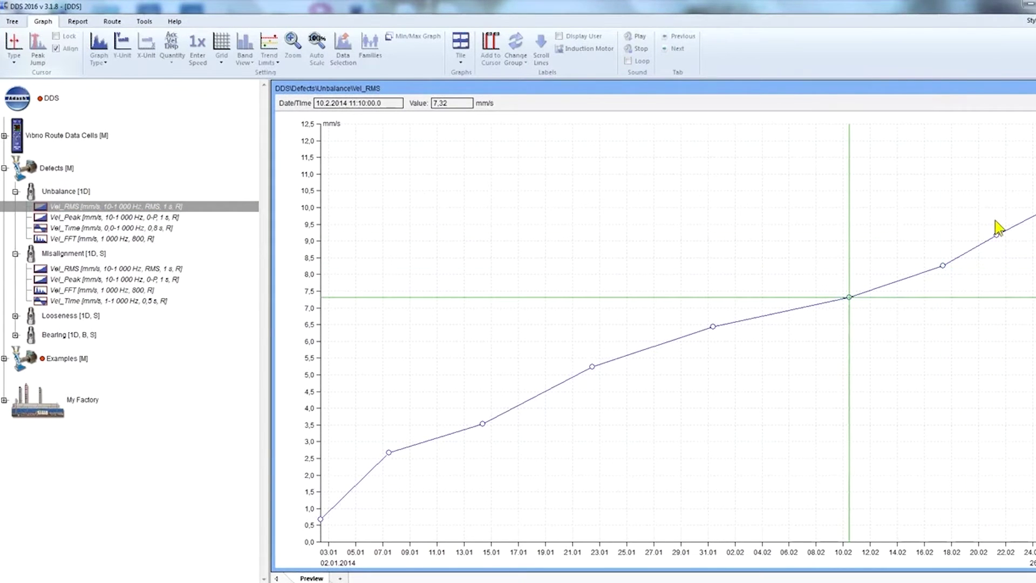
key(Left)
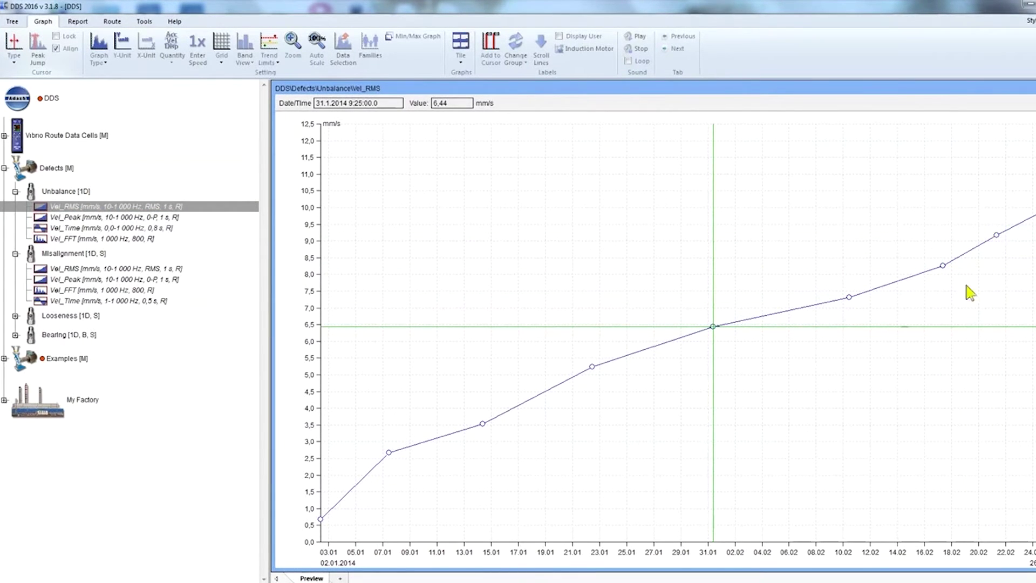
click(594, 369)
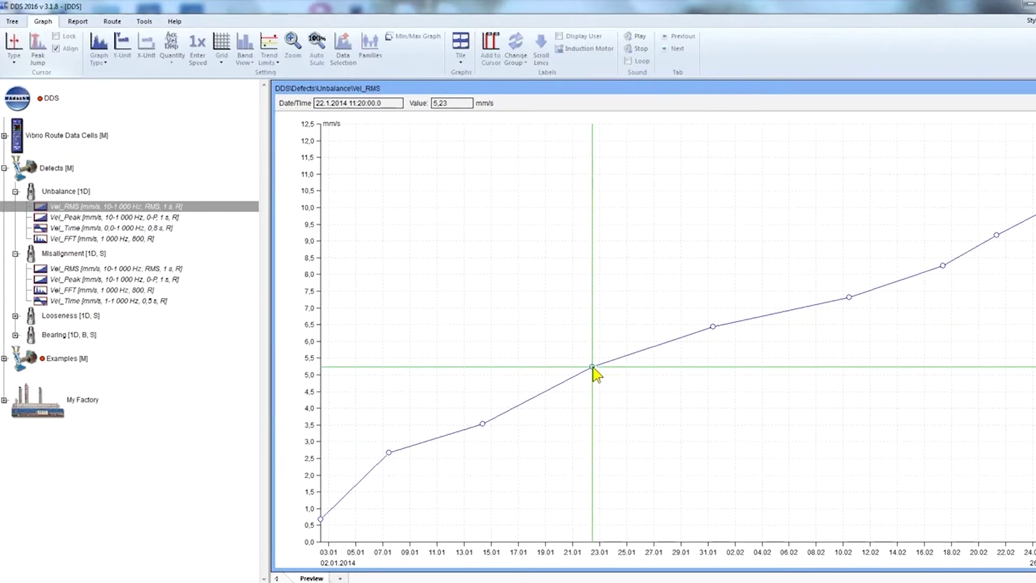
click(483, 425)
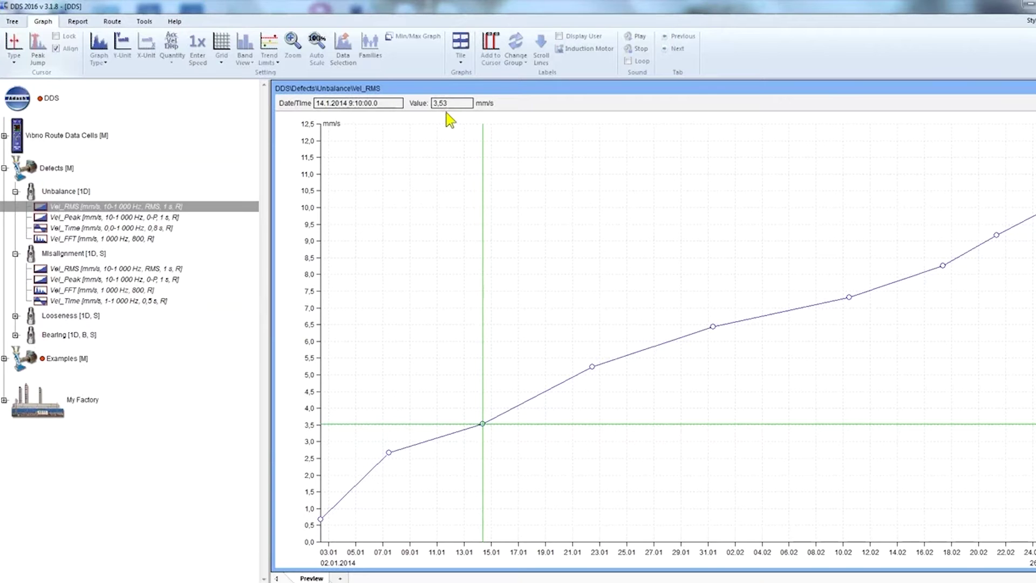
click(17, 20)
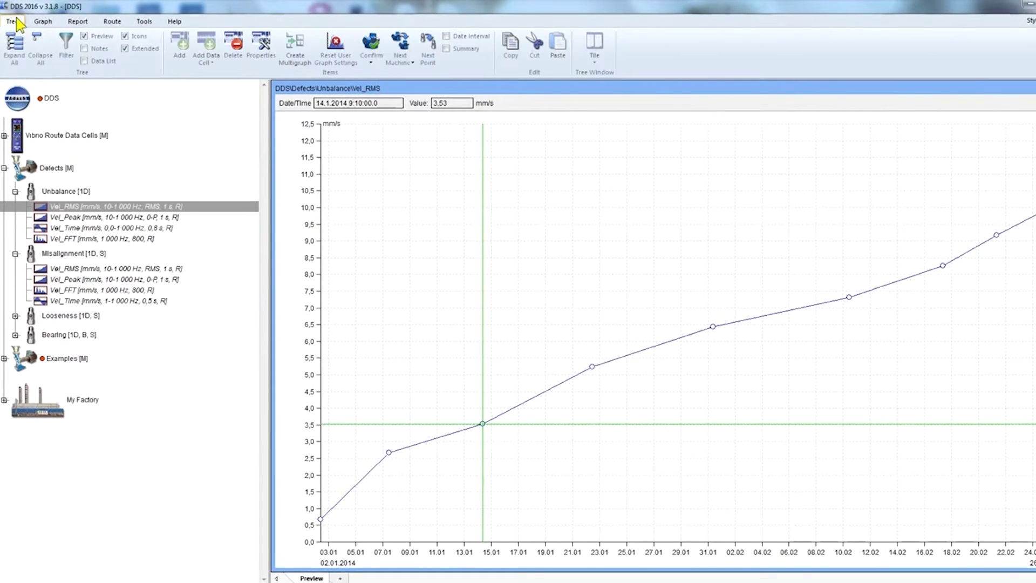
Show the Data List of nine Vel_RMS readings and select the 21.2.2014 and 26.2.2014 rows
click(84, 61)
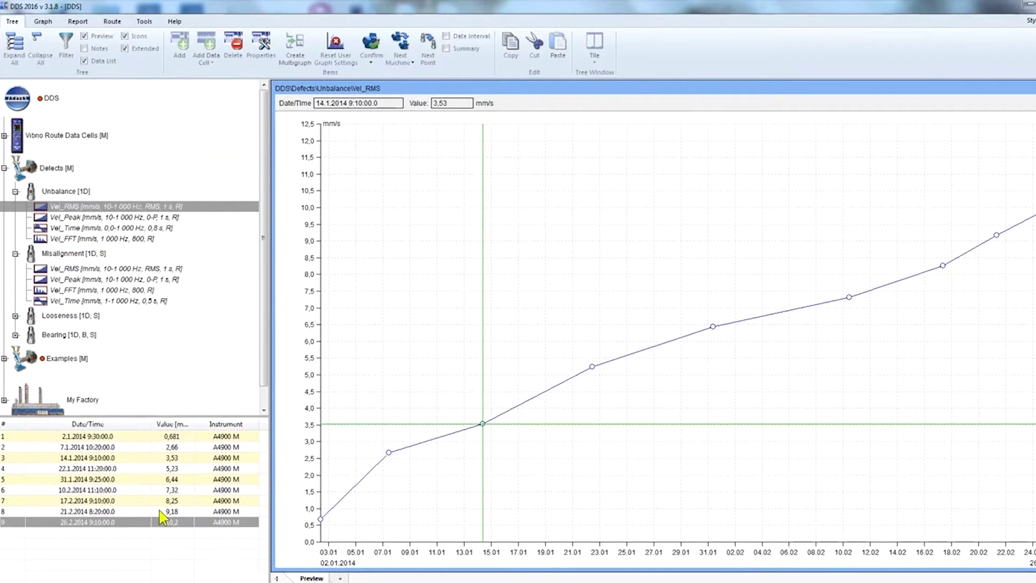
click(137, 522)
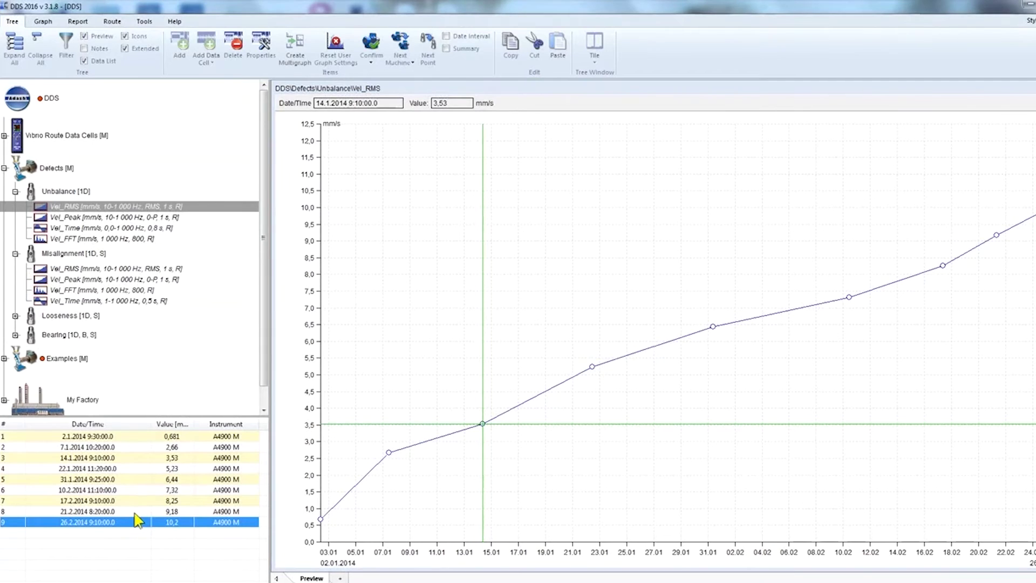
click(134, 511)
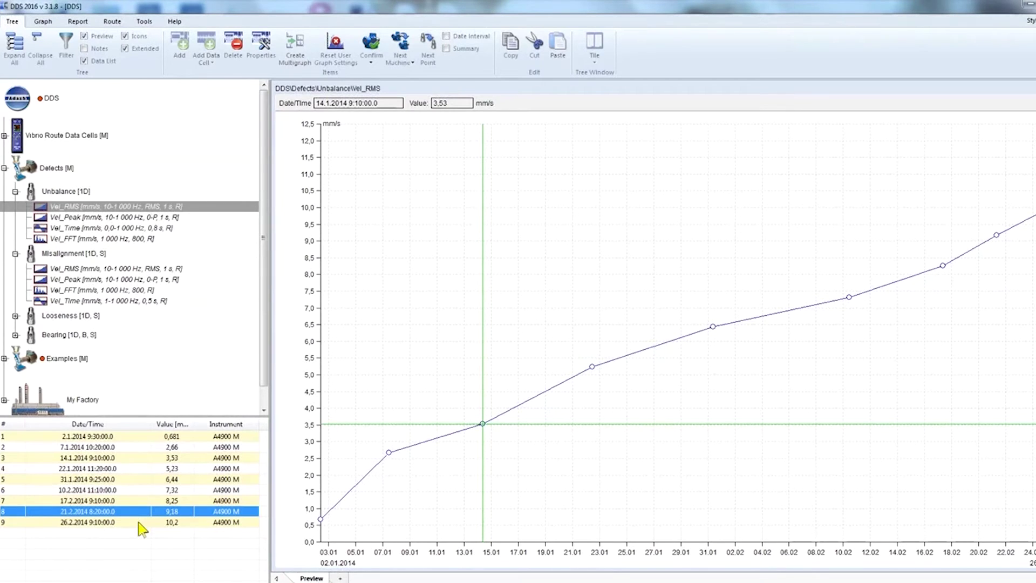
click(139, 522)
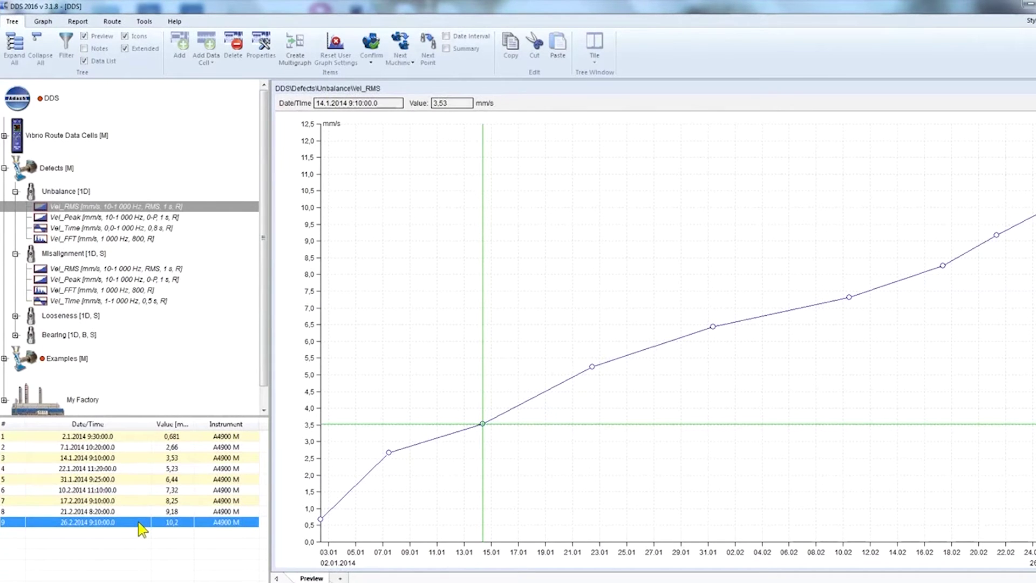
right_click(142, 528)
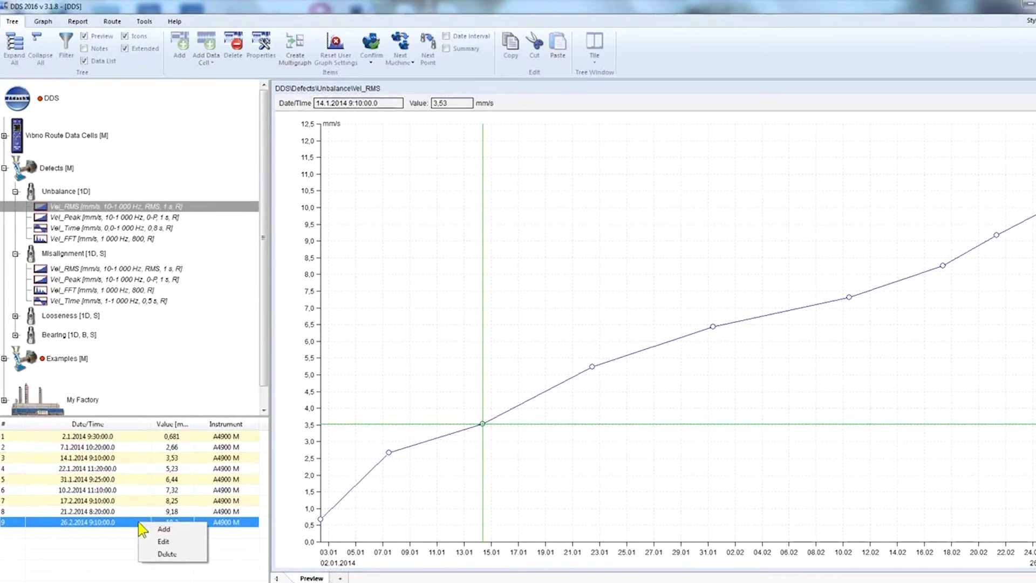
click(198, 541)
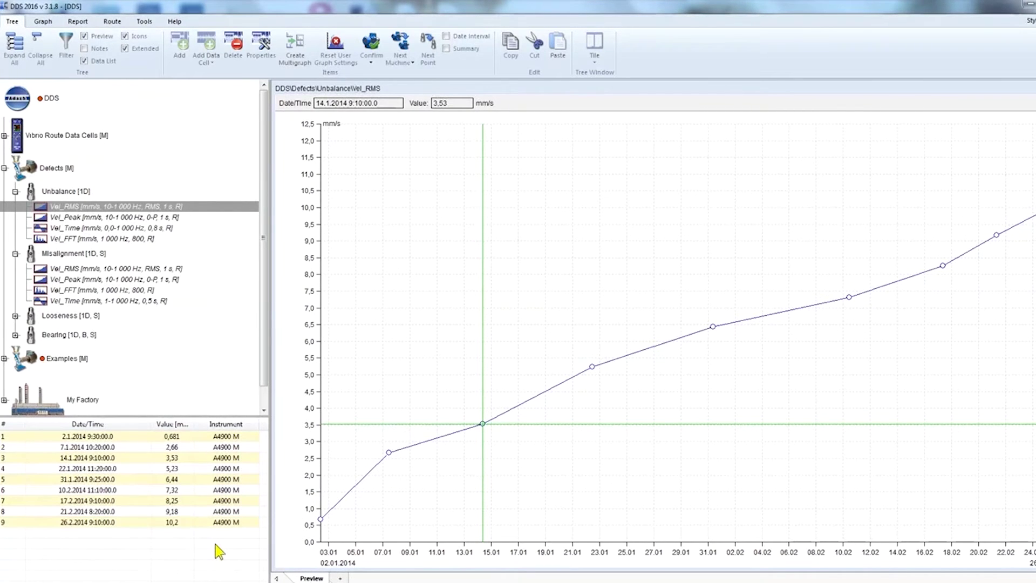
click(52, 21)
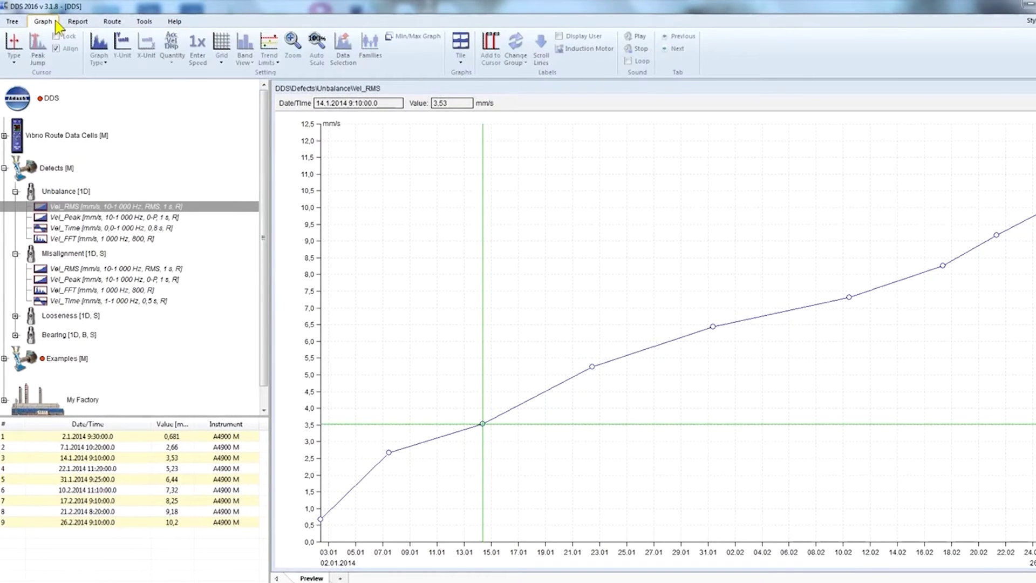
Open the Unbalance Vel_FFT spectrum, zoom into its 15–120 Hz peaks, then auto-scale back to 0–950 Hz
click(87, 239)
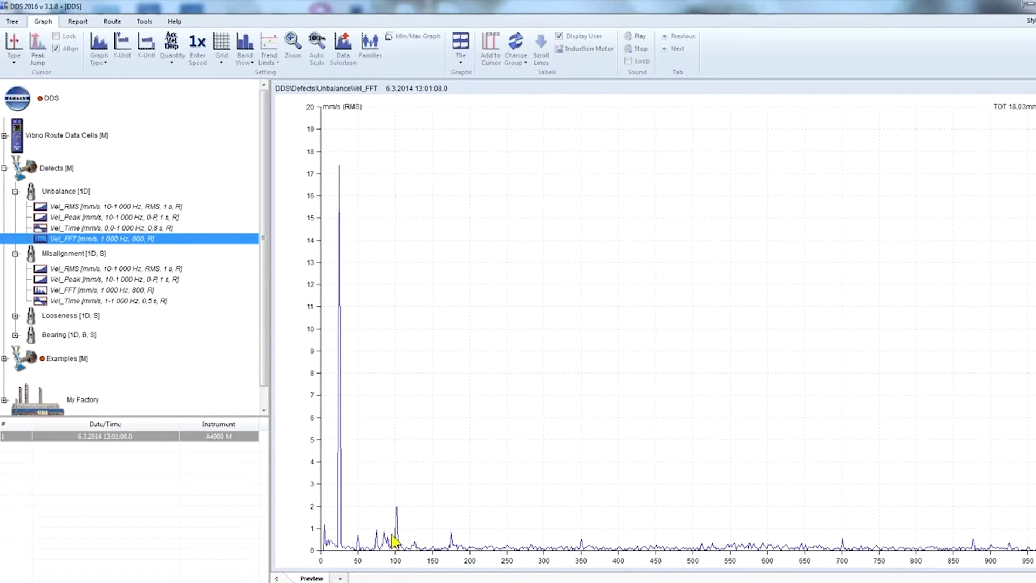
drag(383, 556, 332, 561)
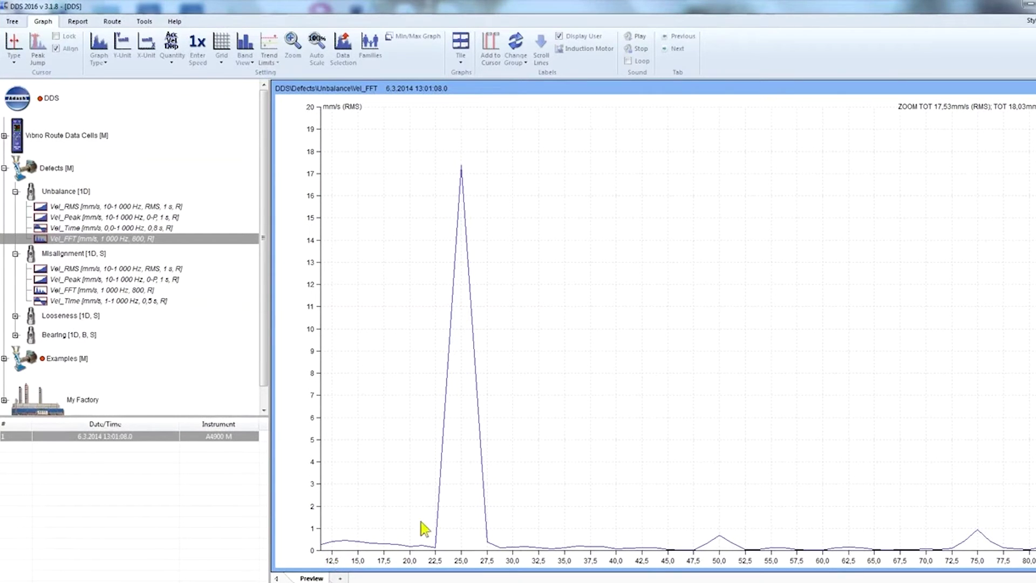
drag(687, 477, 523, 347)
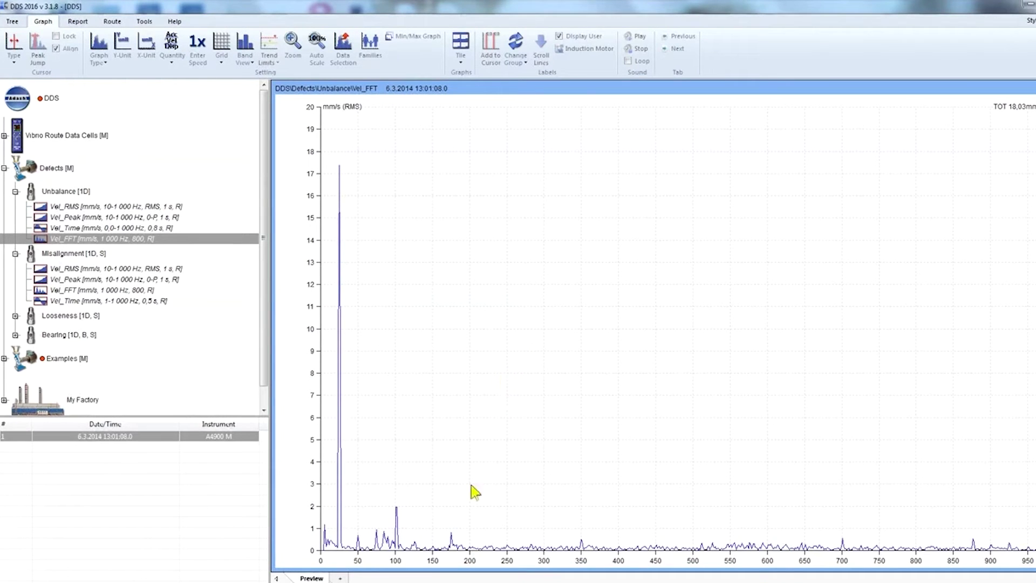
drag(415, 560, 331, 560)
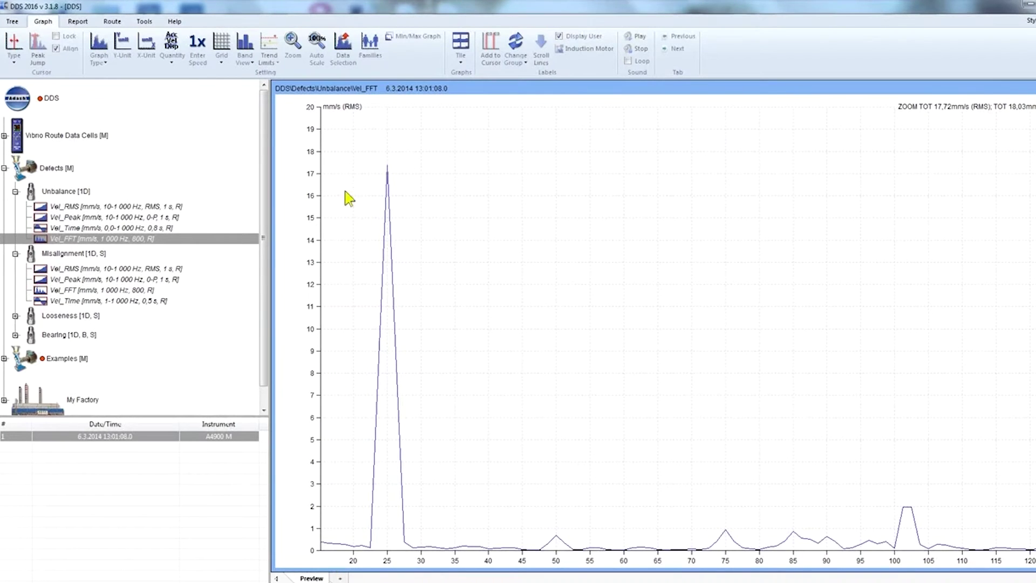
click(324, 63)
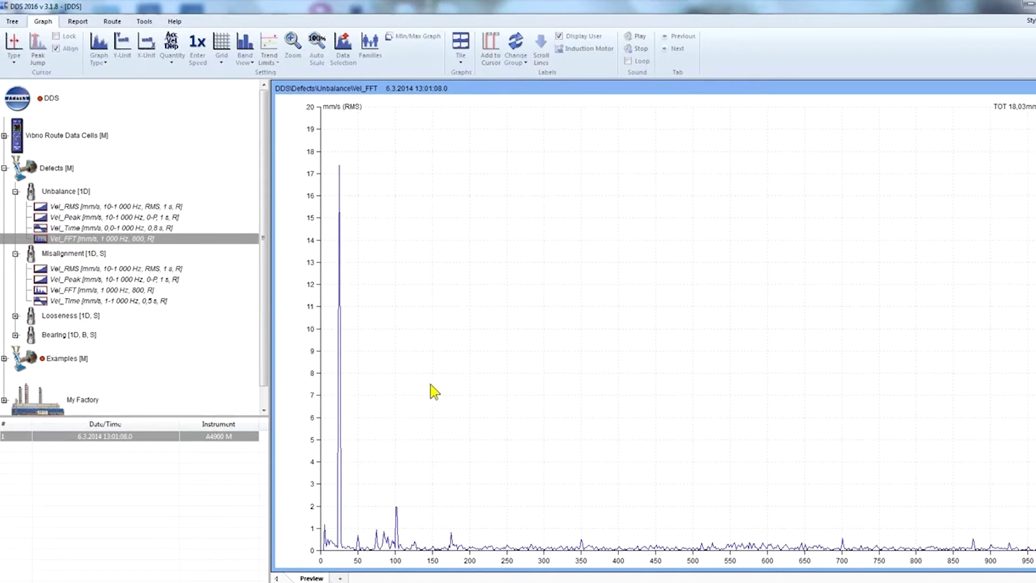
scroll(414, 461, up, 5)
scroll(412, 461, up, 6)
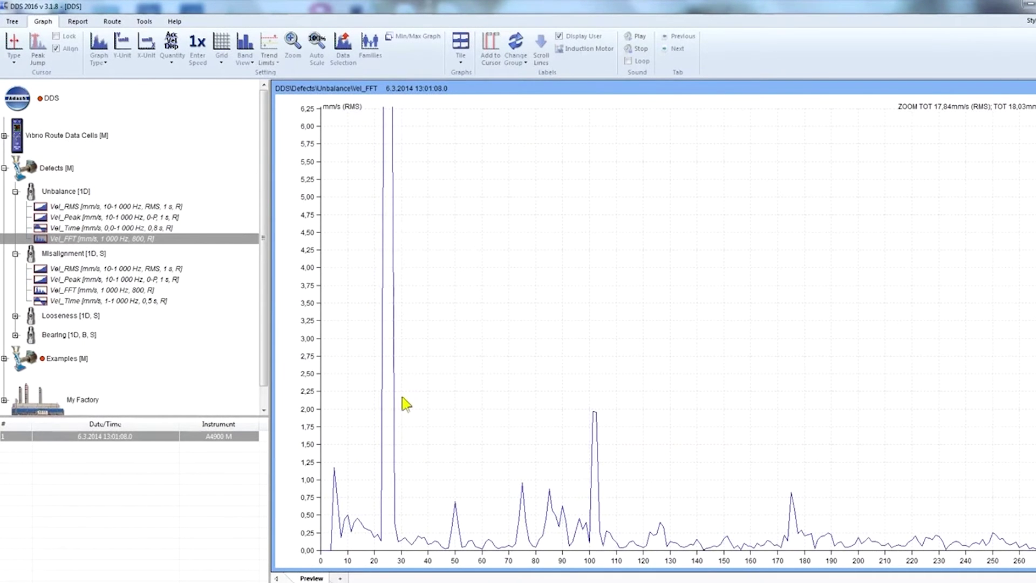
click(317, 56)
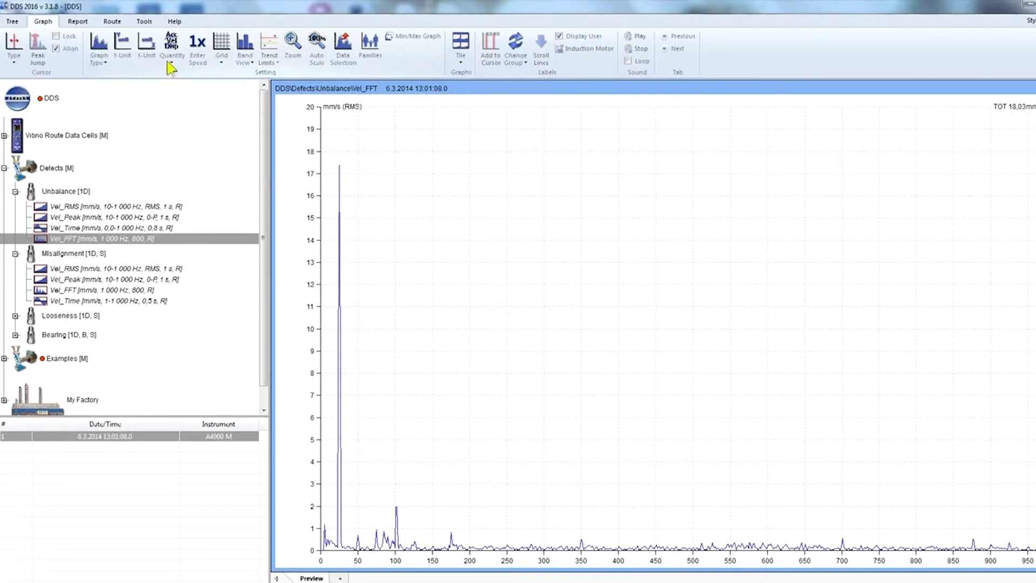
Add a delta RMS cursor starting at 13,8 Hz with a 91,7 Hz span, reading 17.7 mm/s
click(16, 57)
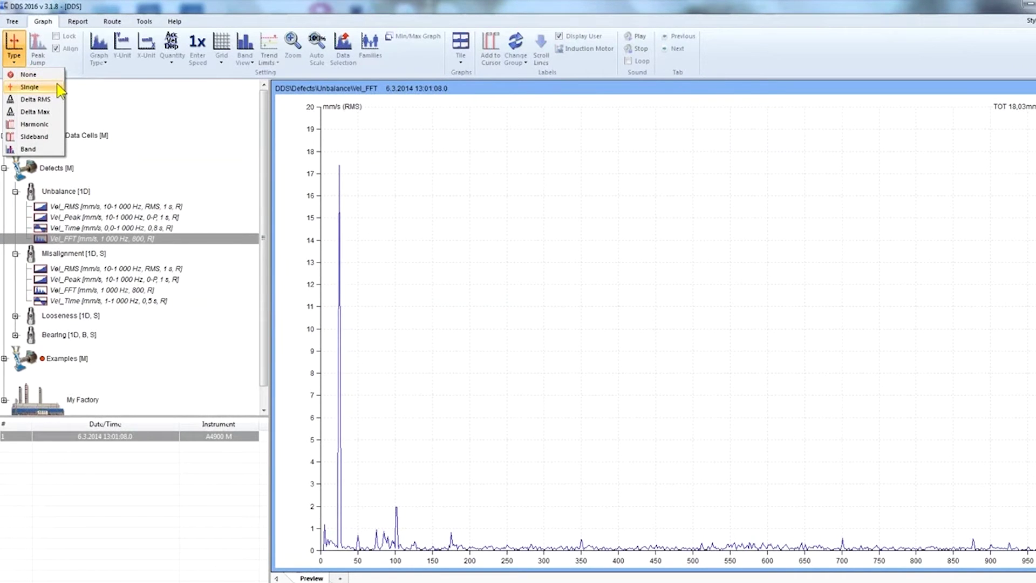
click(57, 99)
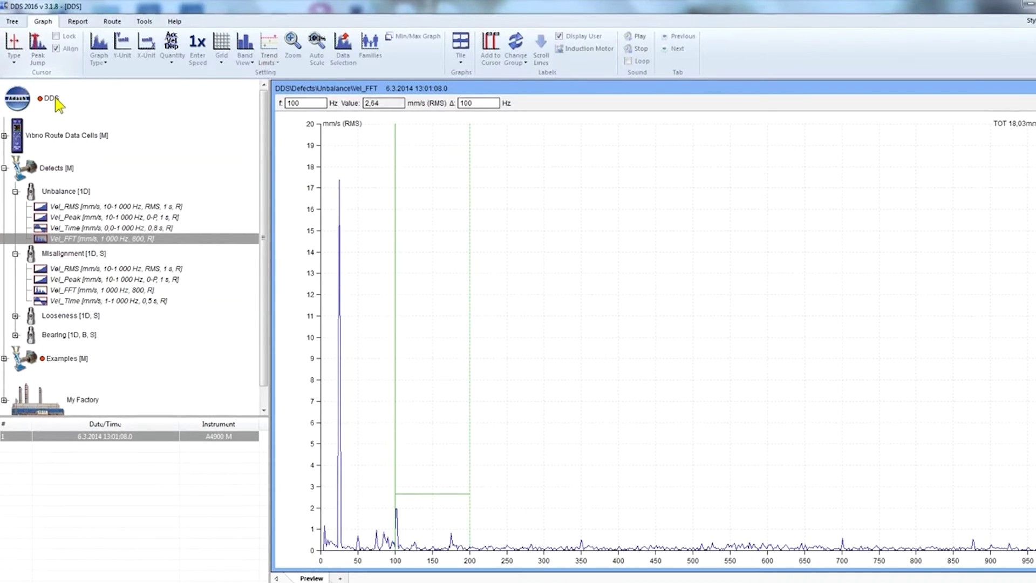
drag(395, 473, 331, 478)
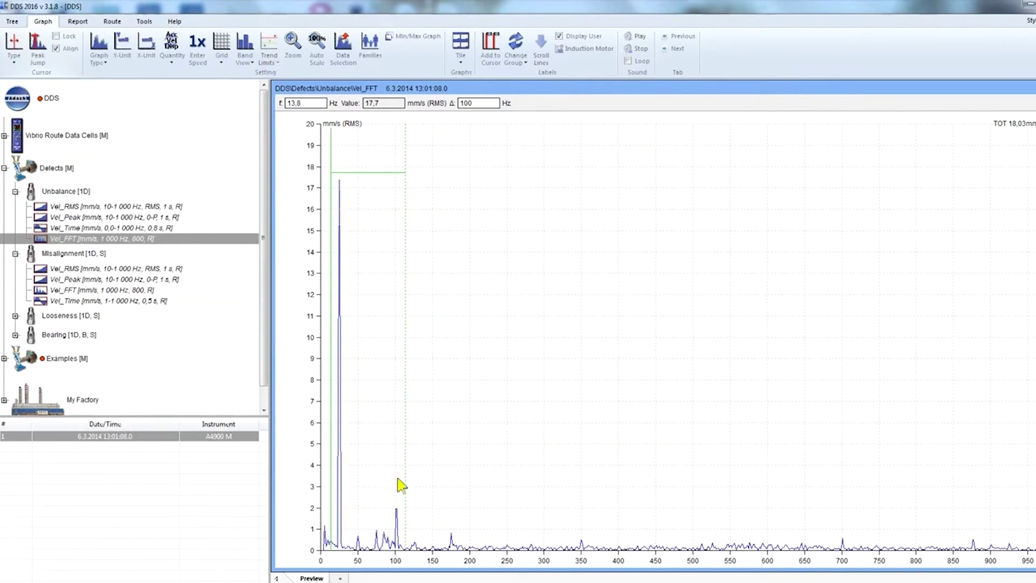
drag(406, 480, 400, 480)
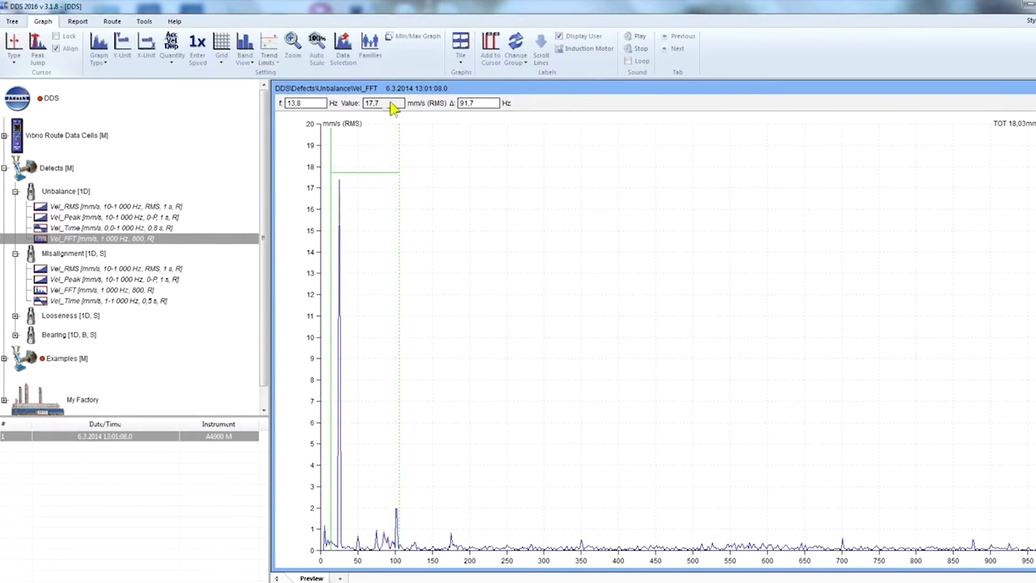
click(14, 49)
Set a harmonic cursor on the 25 Hz peak, then switch the cursor type to None
click(34, 124)
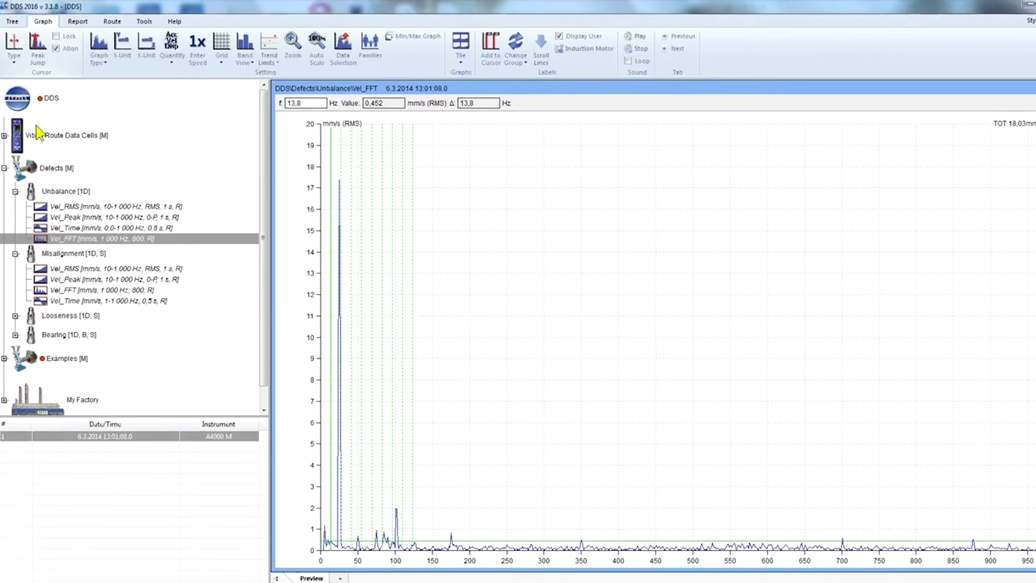
click(332, 157)
click(340, 162)
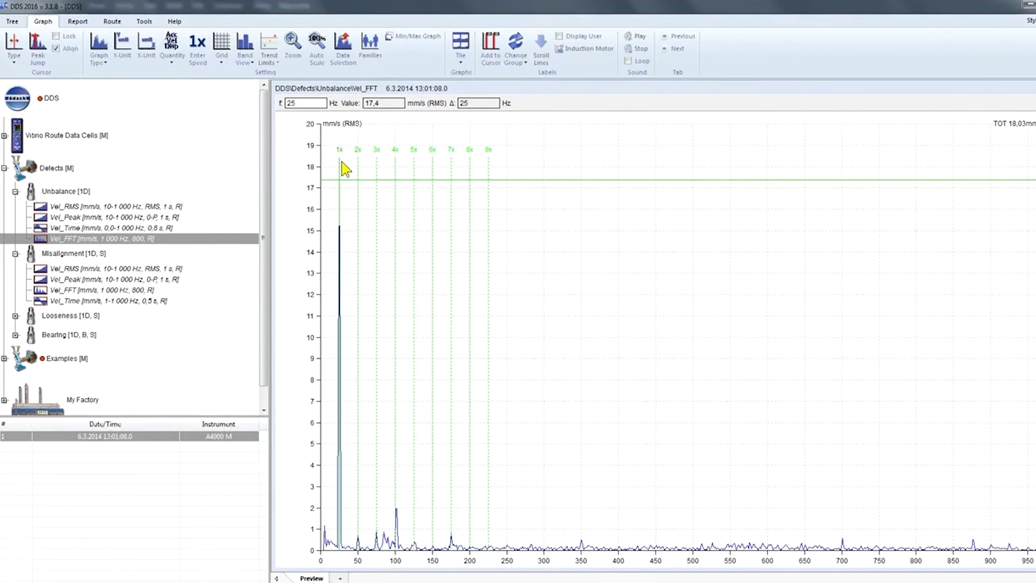
click(14, 51)
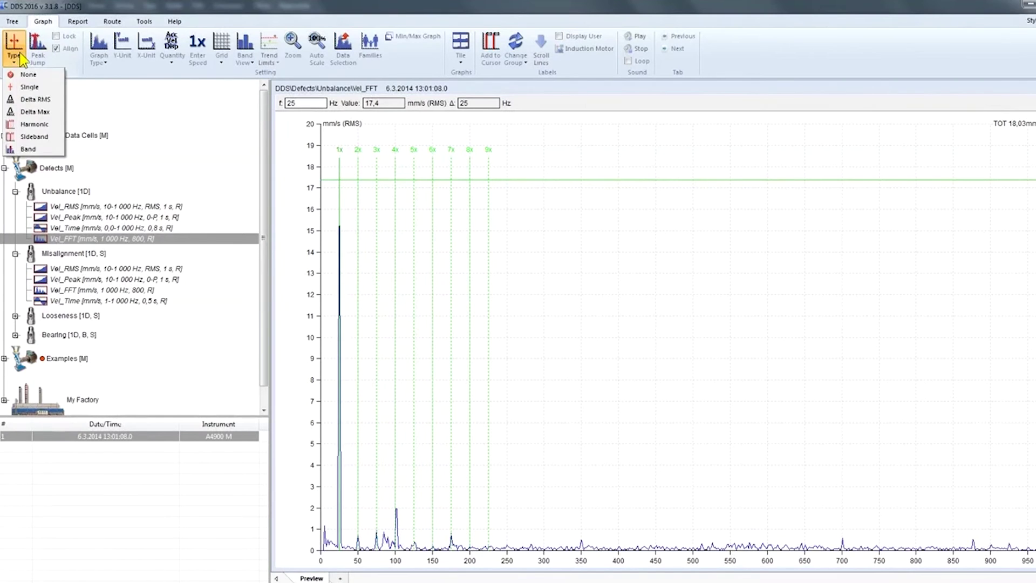
click(27, 75)
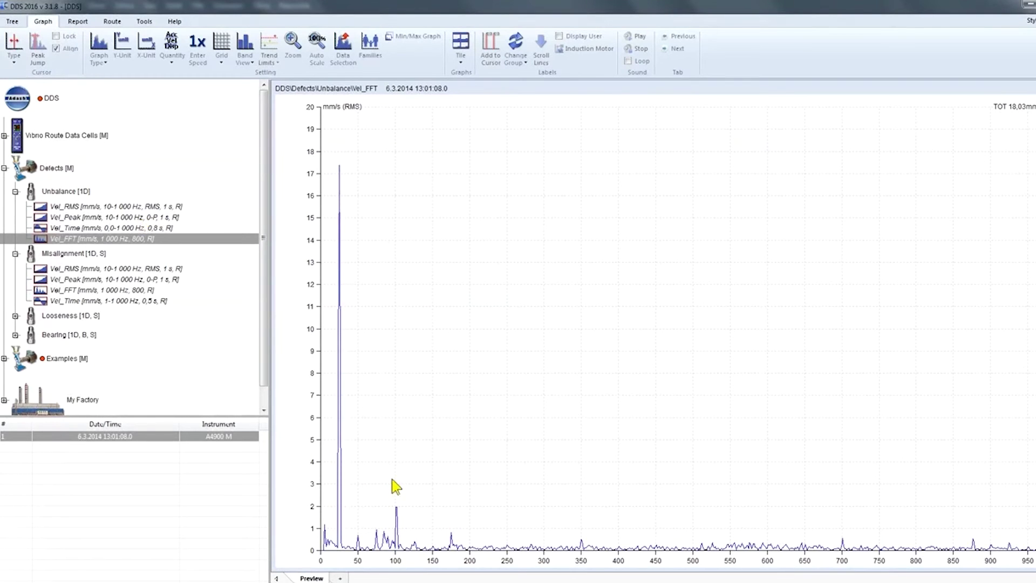
Add a user label at the 102 Hz, 1,96 mm/s peak of the spectrum
click(399, 515)
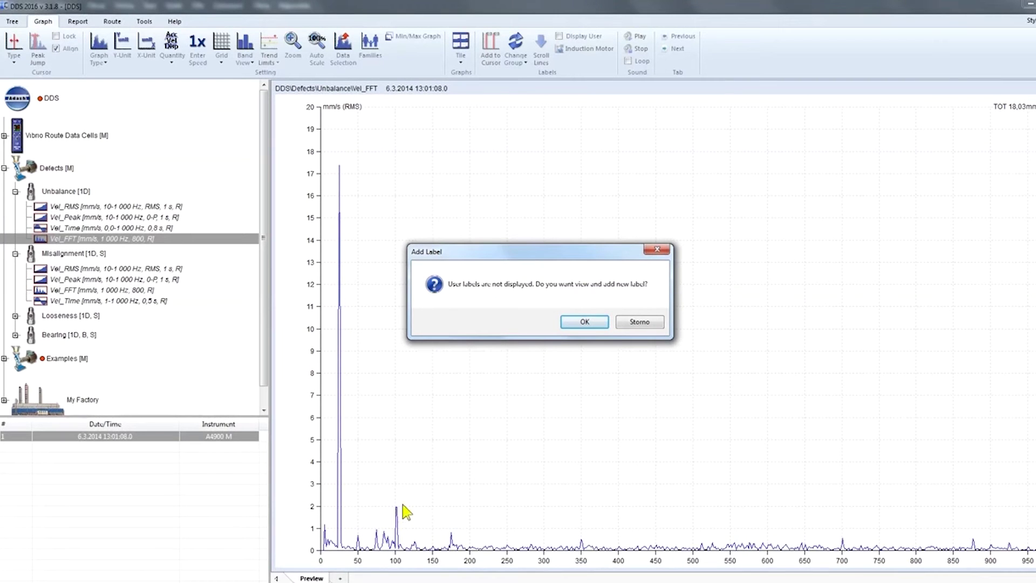
click(598, 321)
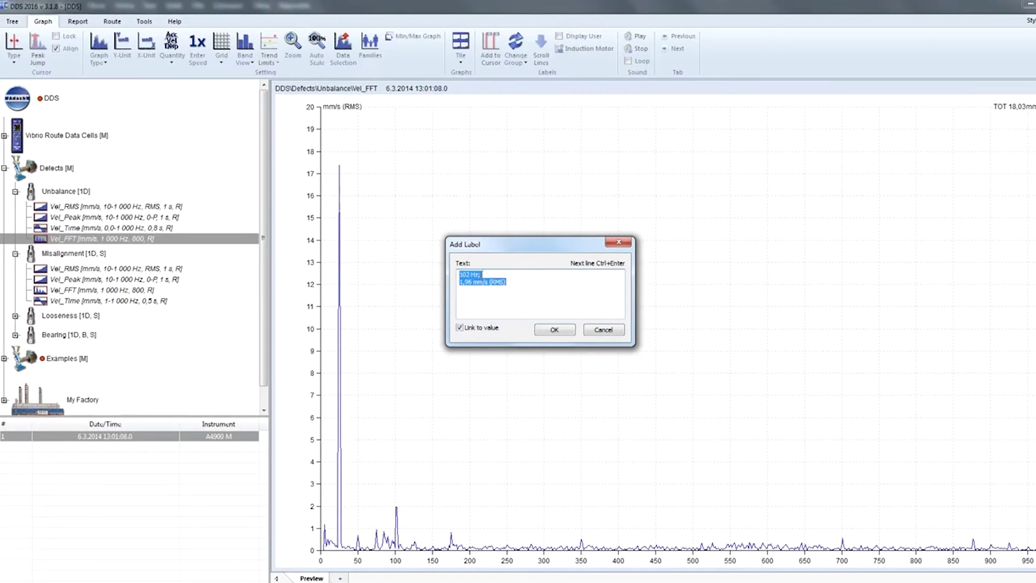
click(567, 332)
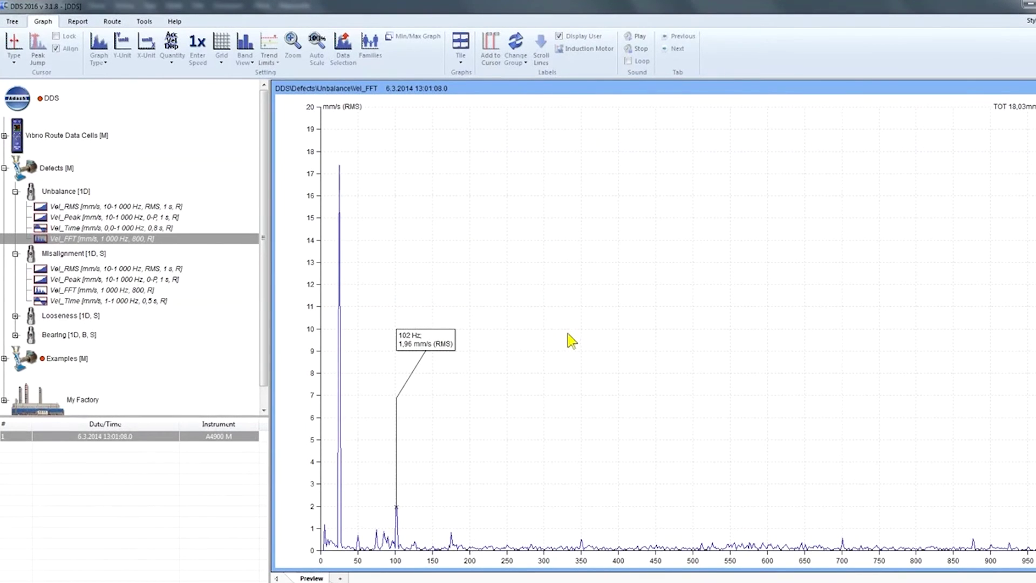
Rename the 102 Hz label to 'Running speed' and anchor it to the 25 Hz peak
click(445, 342)
drag(444, 343, 390, 204)
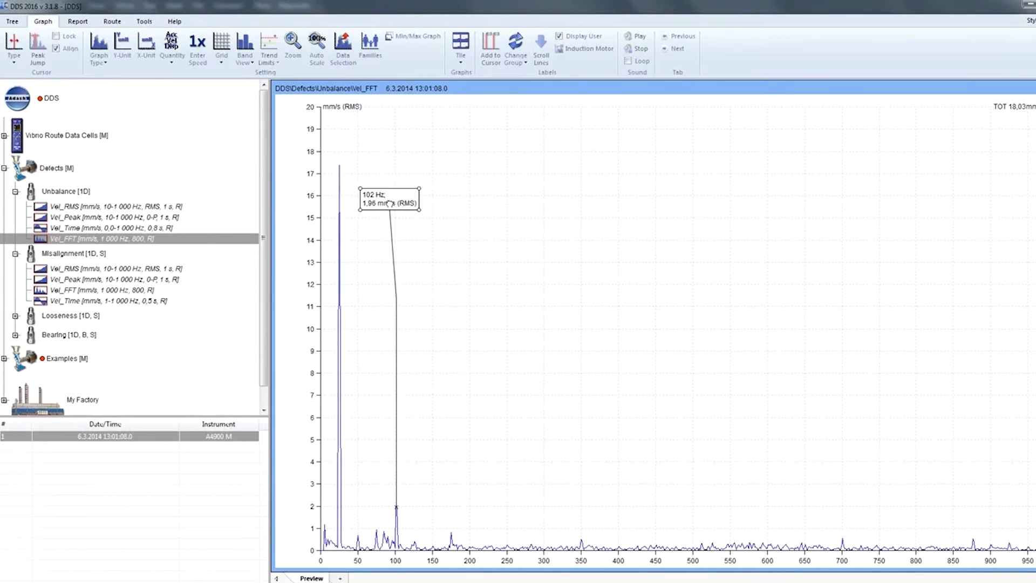
right_click(408, 199)
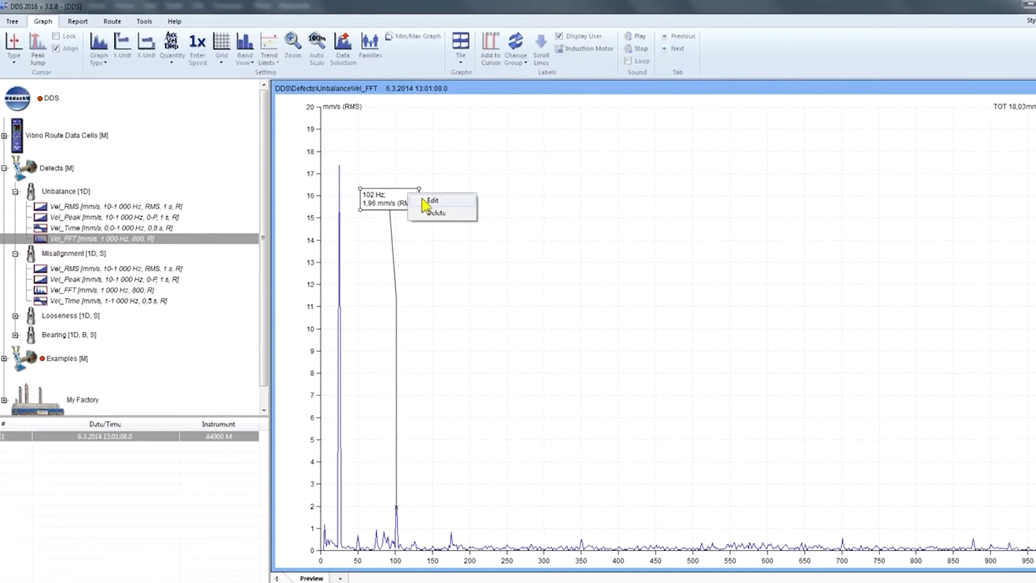
click(424, 200)
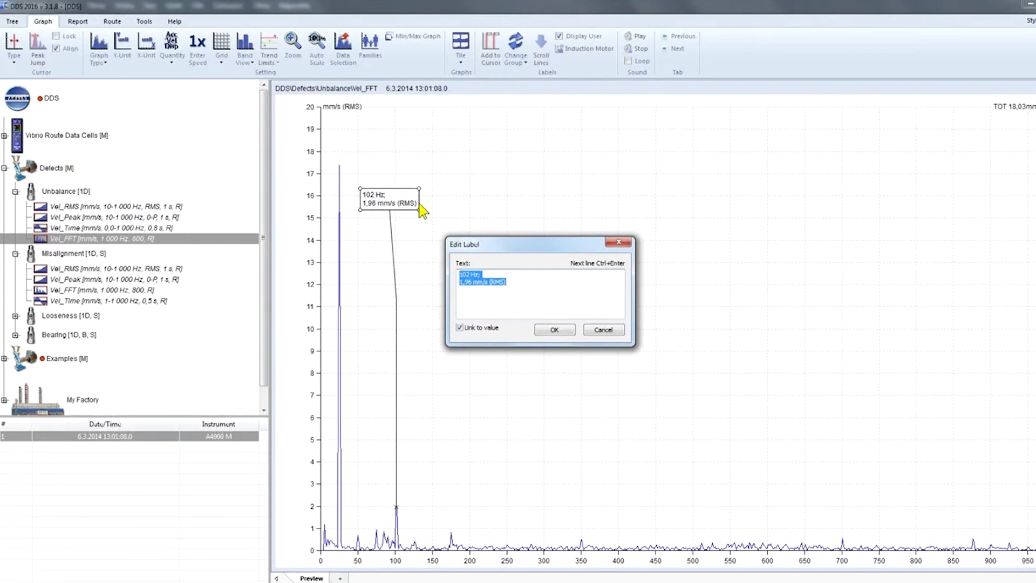
text(Running speed)
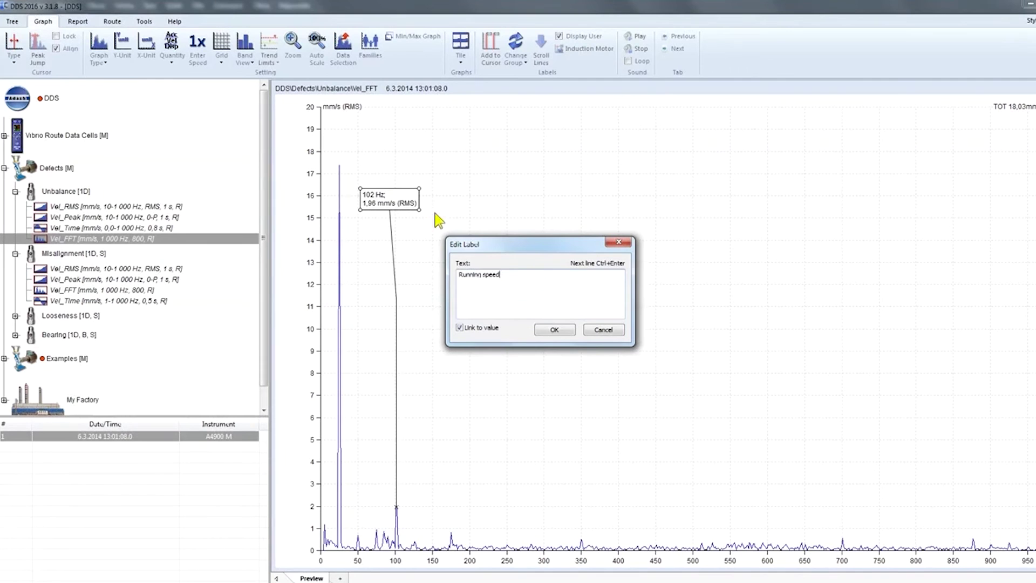
click(563, 331)
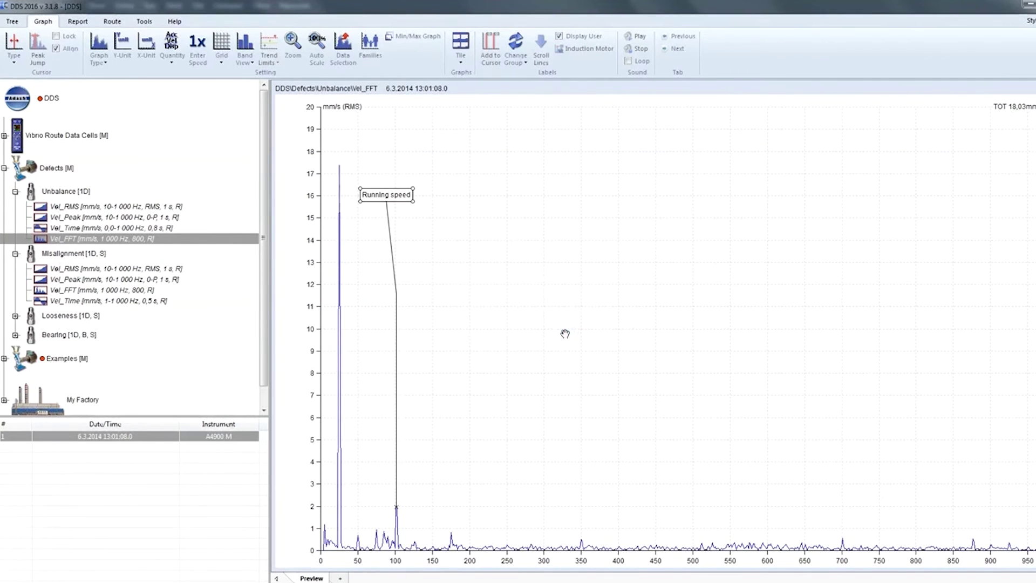
drag(397, 509, 339, 172)
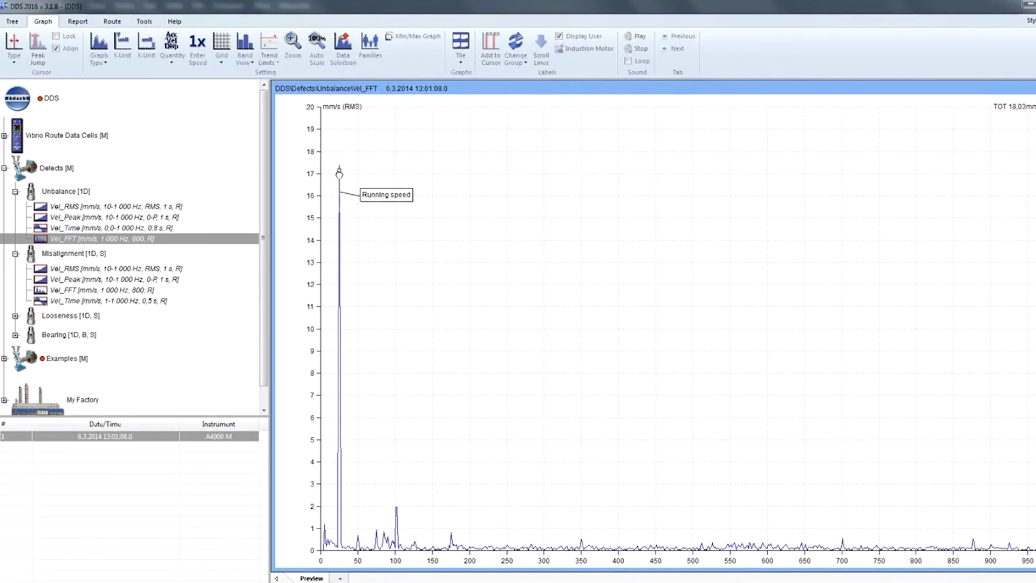
Open Examples > Spectrum > Ampl_Trend and set its graph type to Amplitude + Trend
click(4, 168)
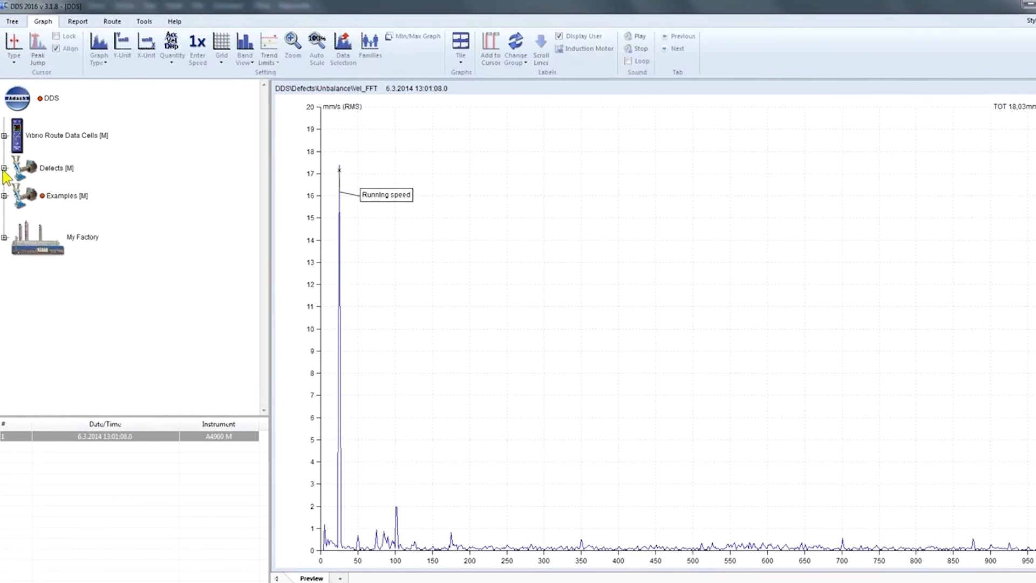
click(4, 196)
click(12, 203)
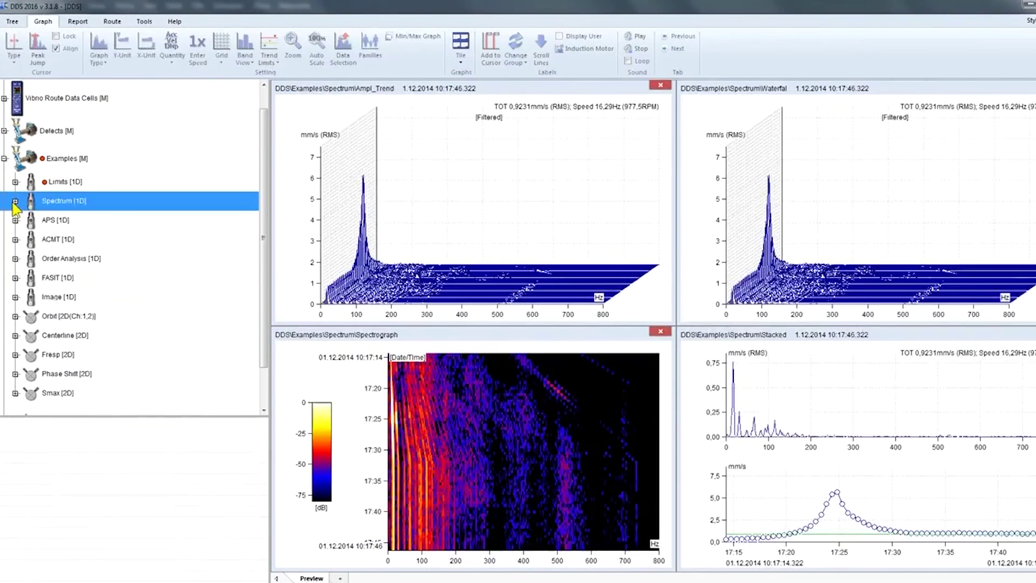
click(16, 201)
click(49, 217)
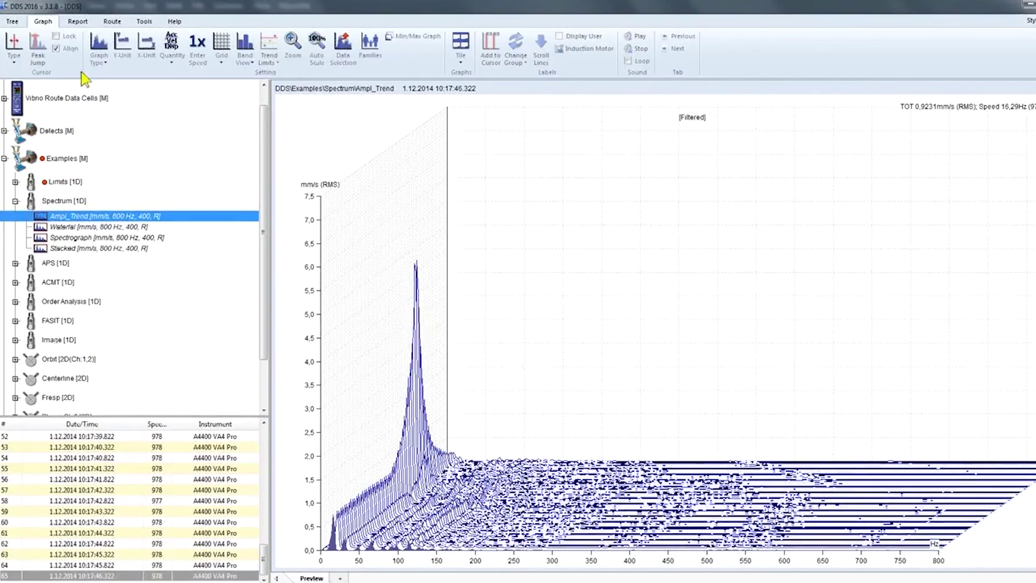
click(101, 52)
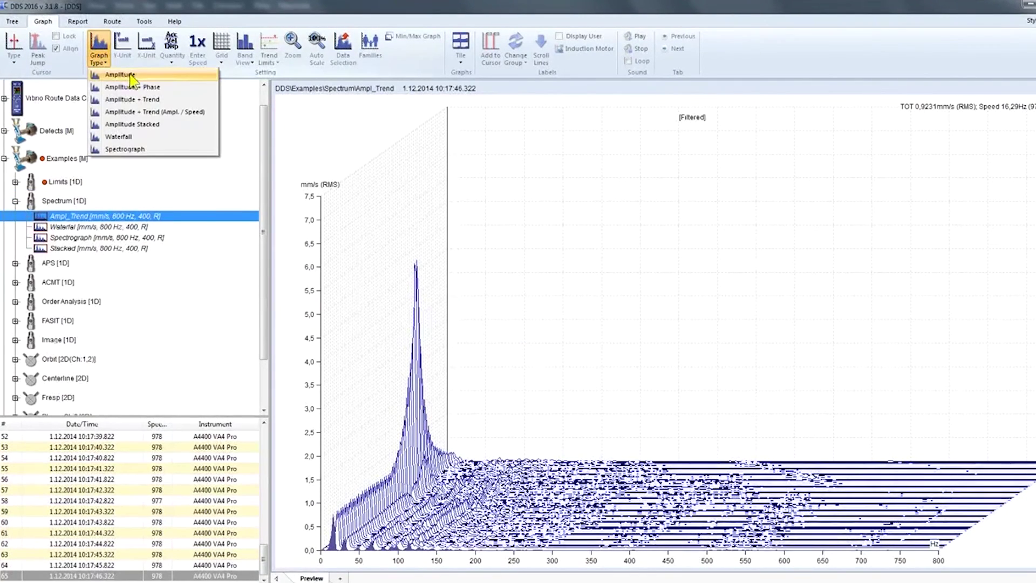
click(155, 100)
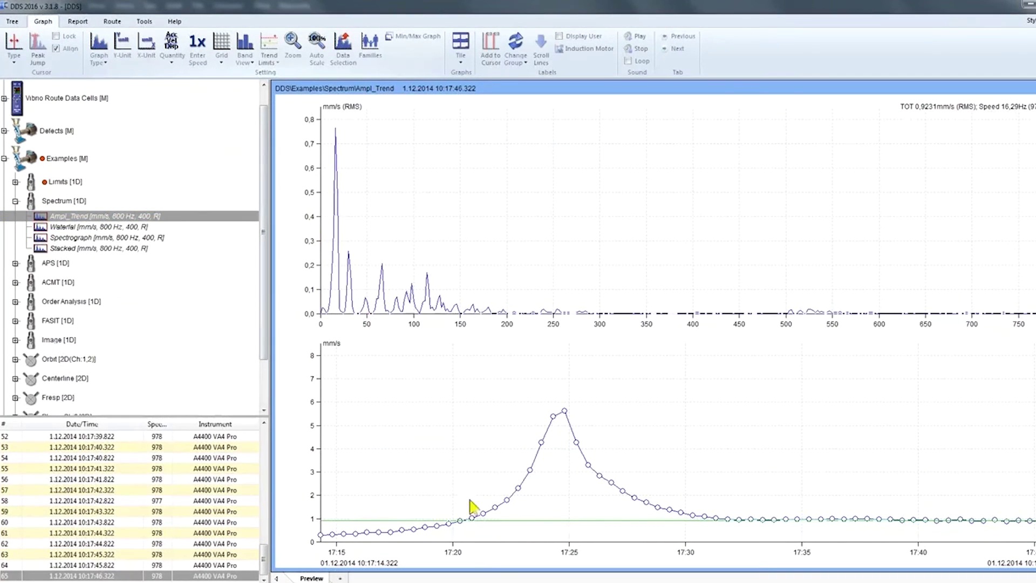
Inspect the spectra at the 17:22, 17:24 and 17:25 peak trend points
click(495, 507)
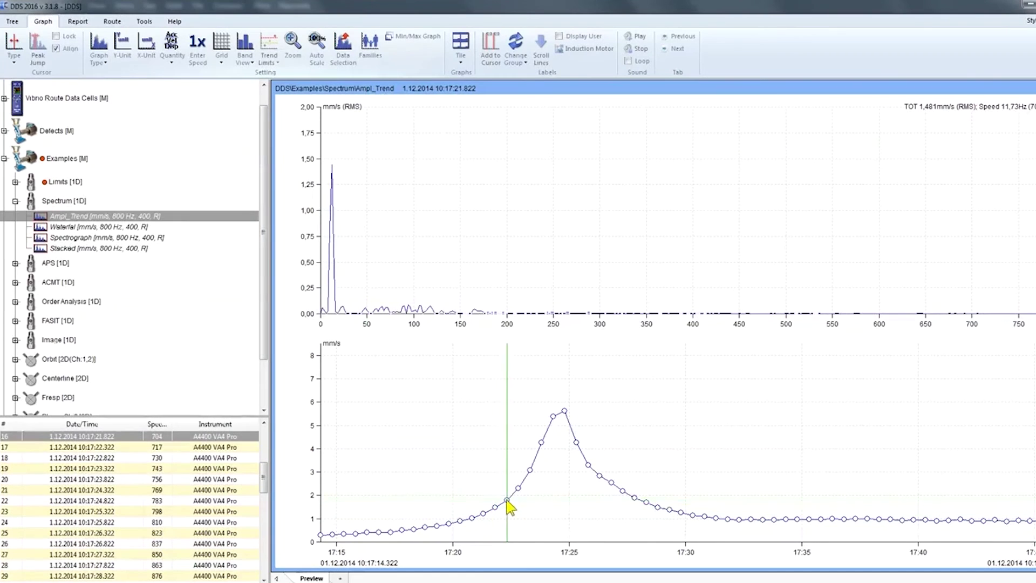
click(543, 446)
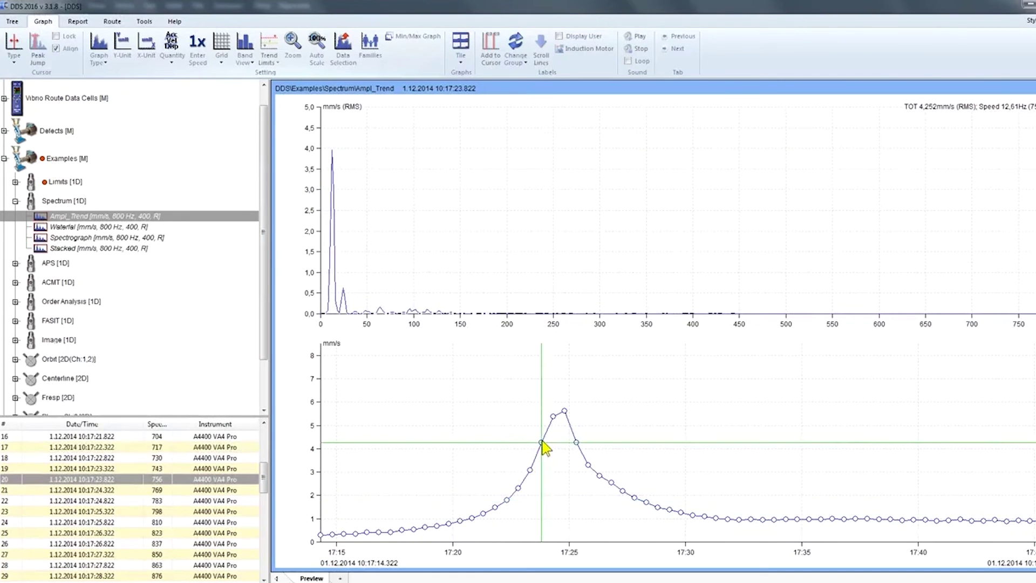
click(563, 413)
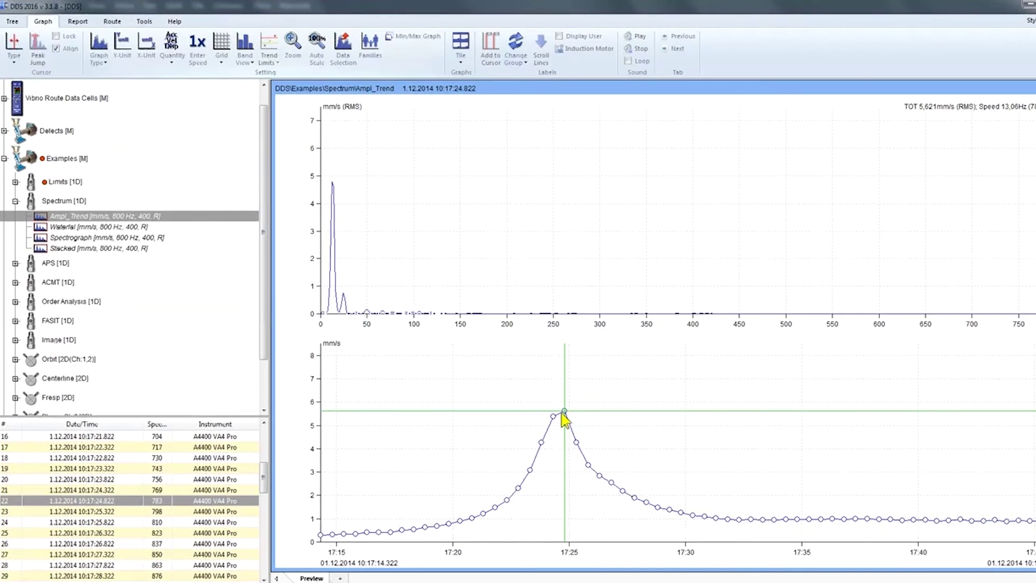
View the data as a Waterfall, step to 10:17:25.322, then return to the Amplitude graph type
click(103, 64)
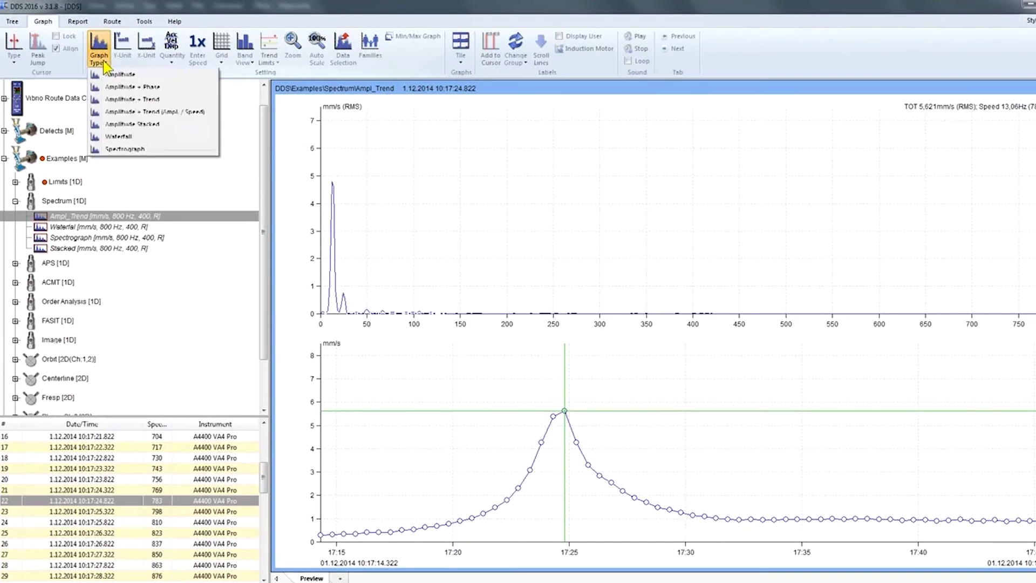
click(135, 137)
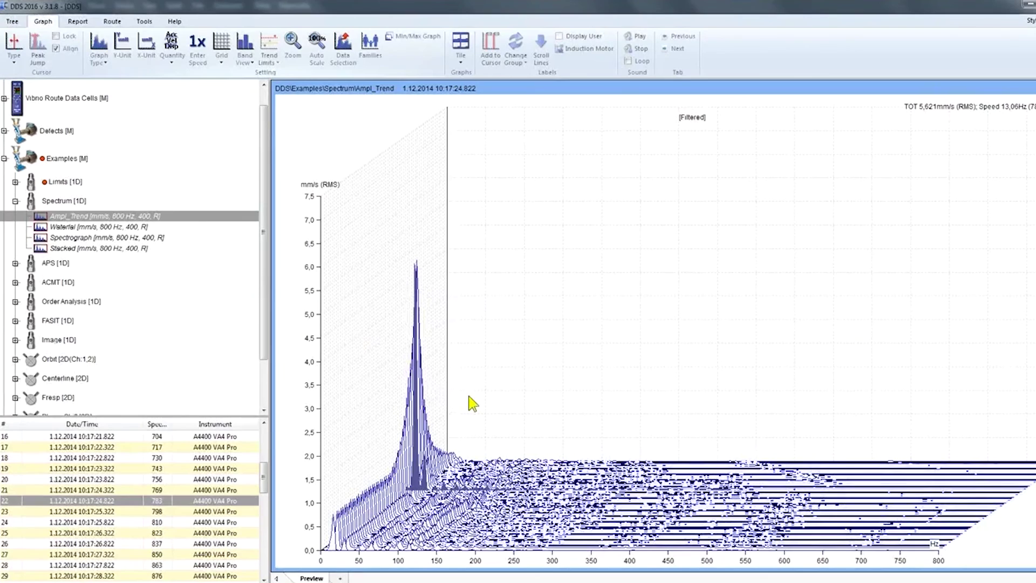
click(473, 404)
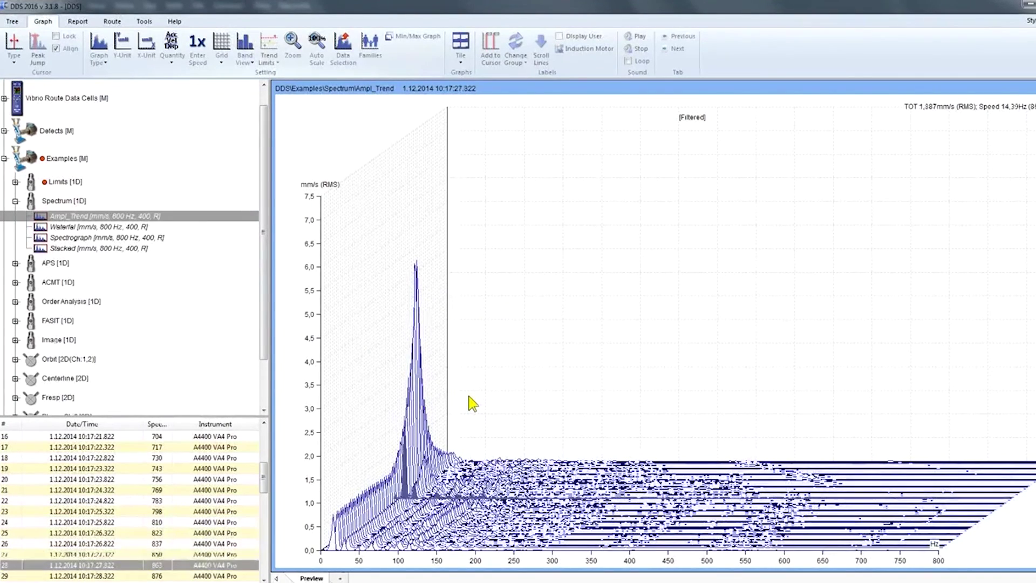
click(108, 59)
click(122, 75)
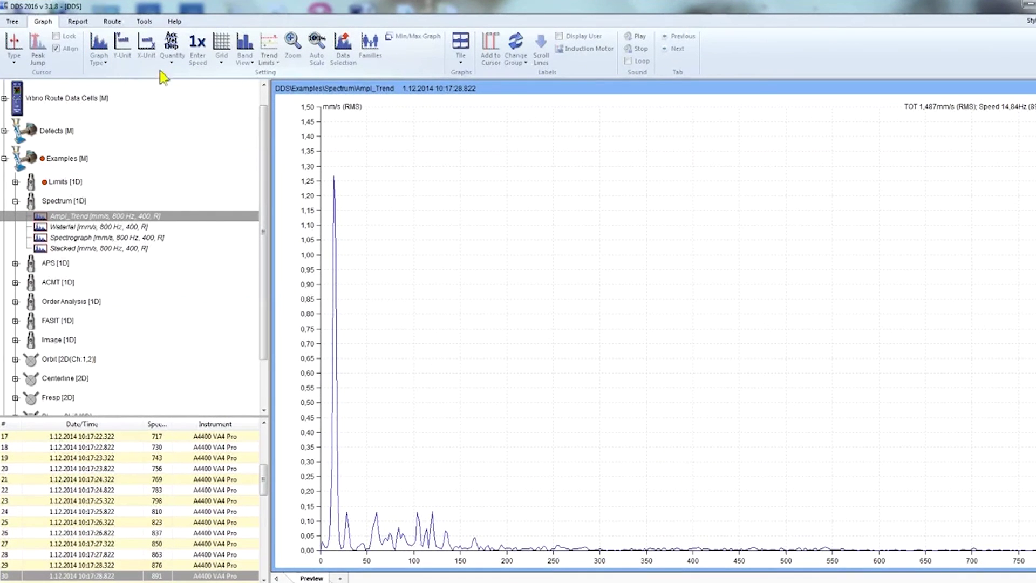
click(181, 60)
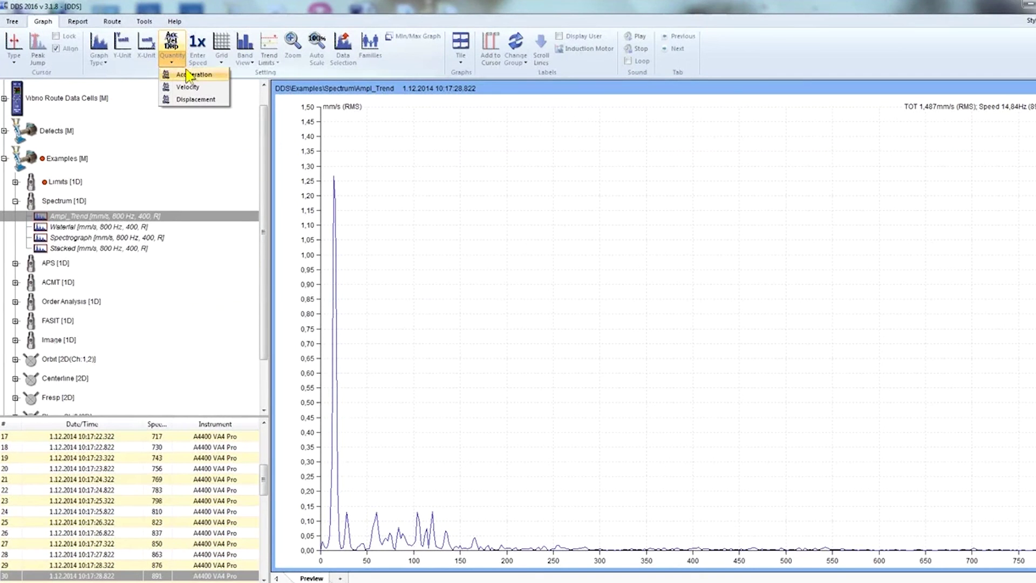
click(215, 76)
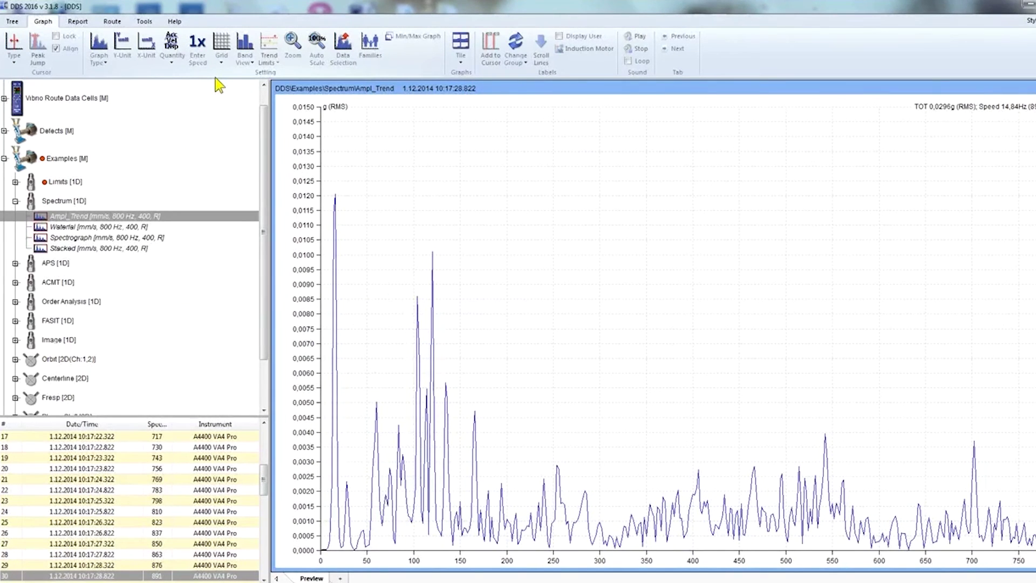
click(131, 61)
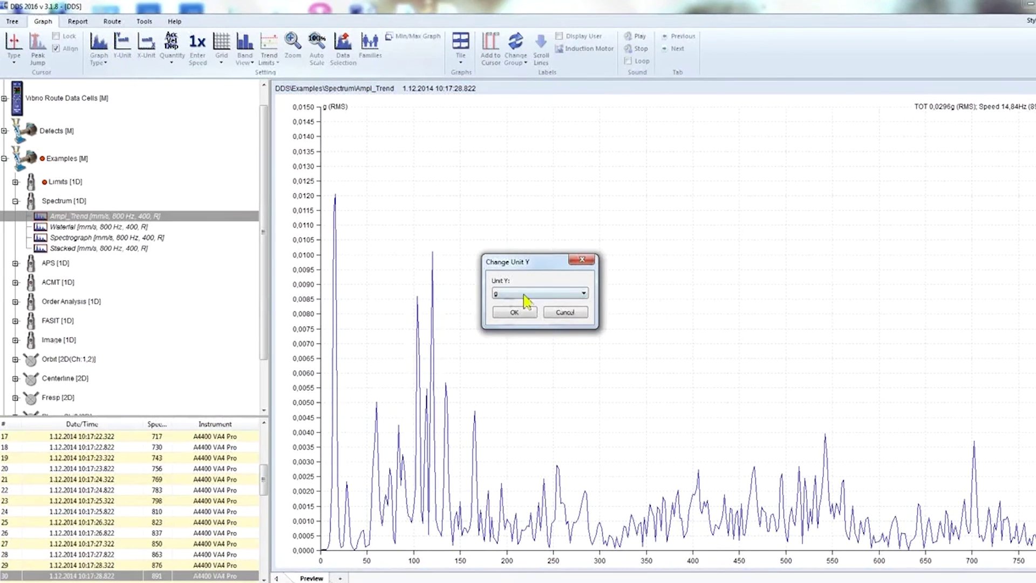
click(578, 297)
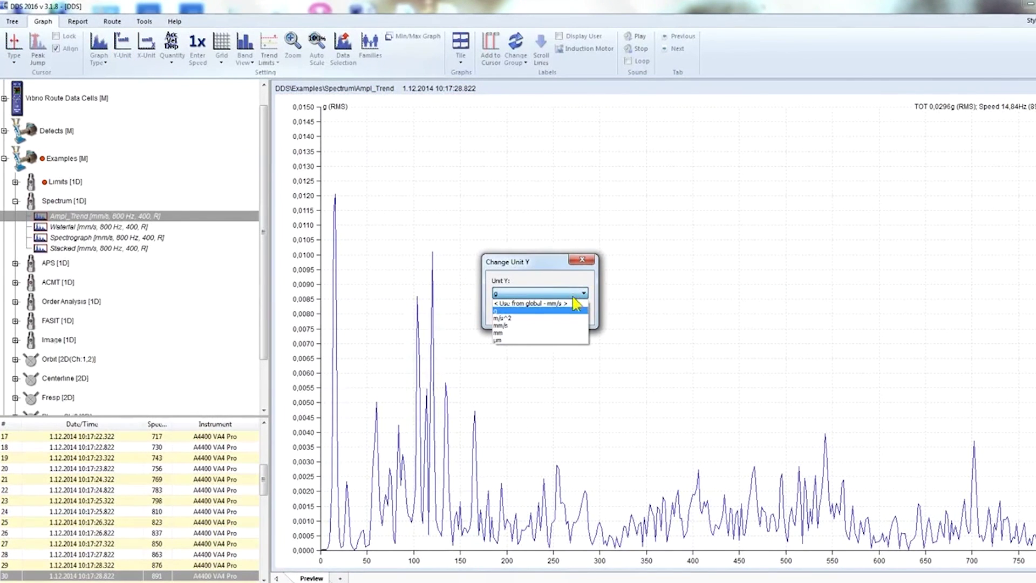
click(574, 326)
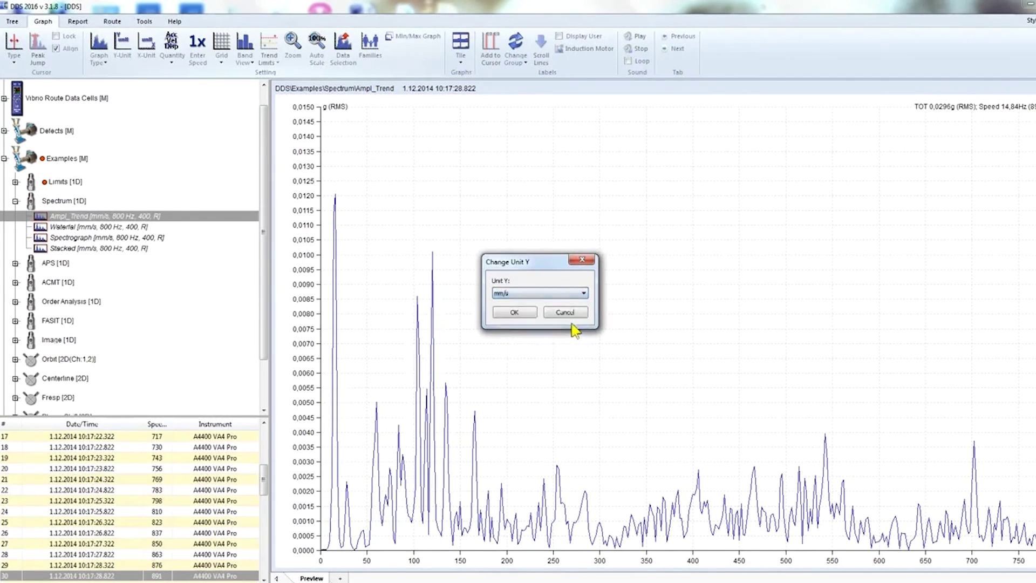
click(526, 315)
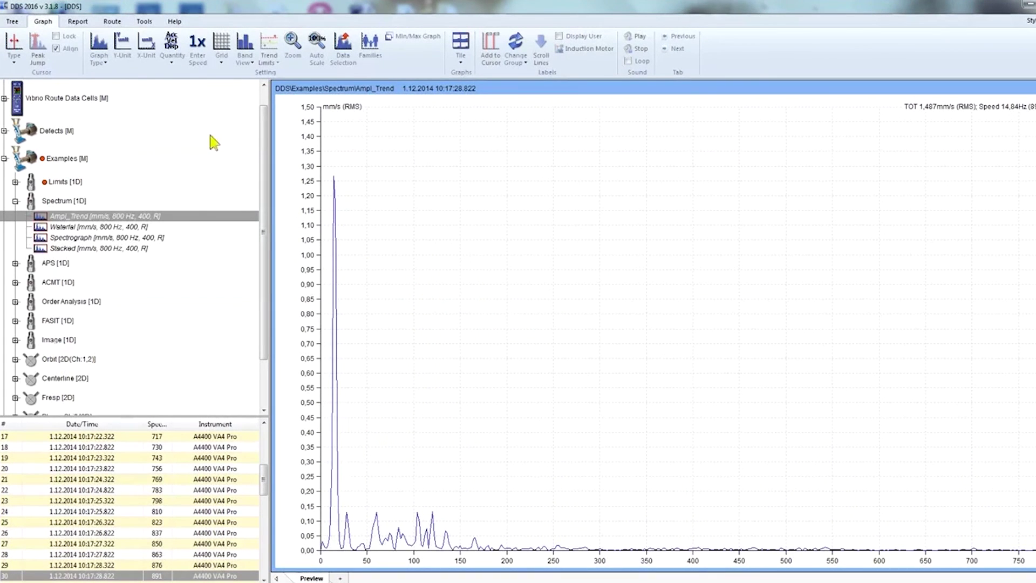